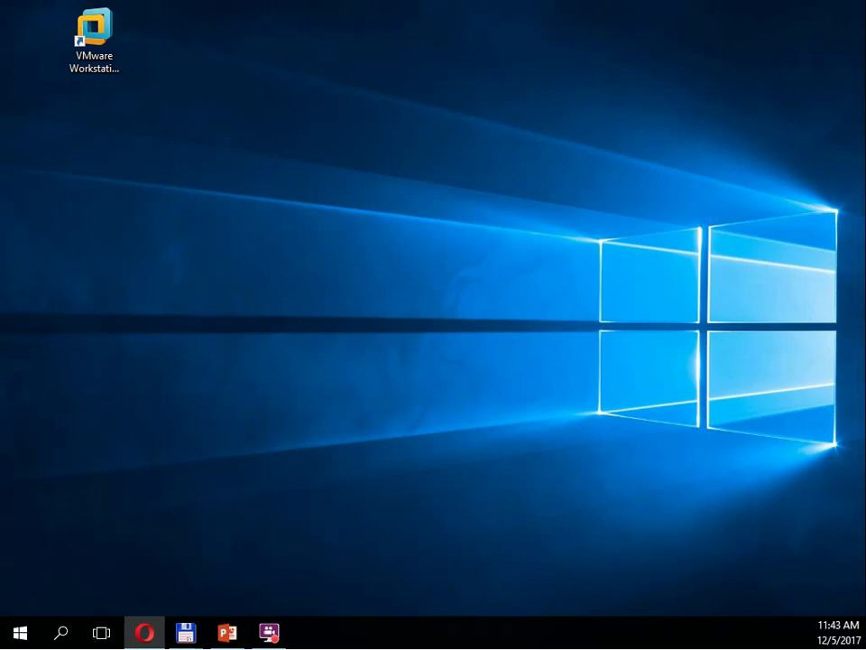
click(144, 632)
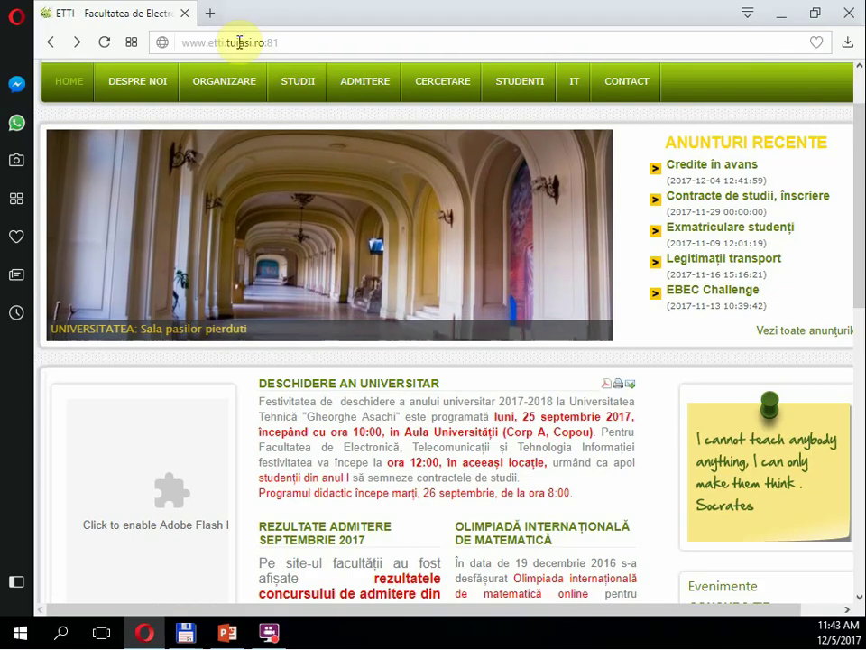
click(300, 42)
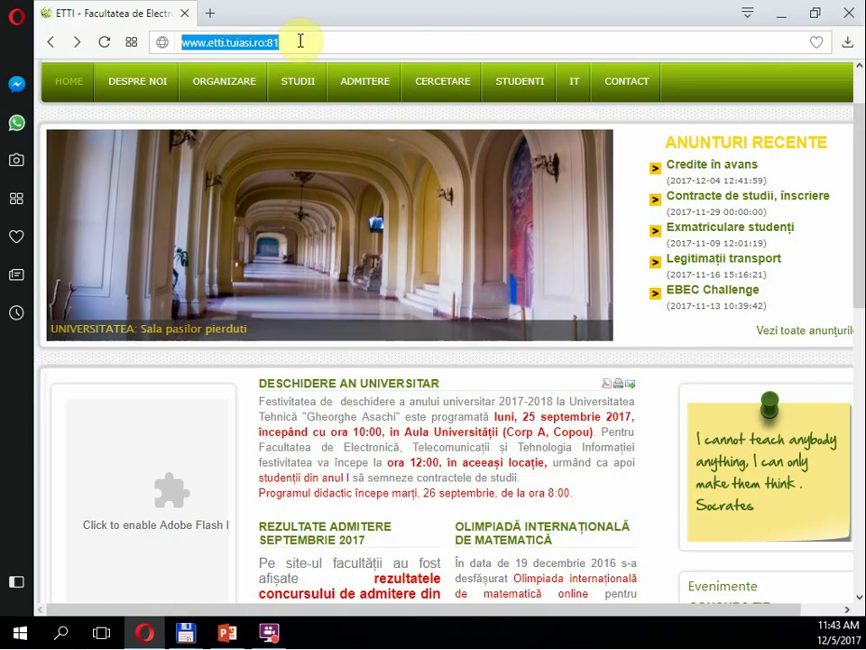
text(www.)
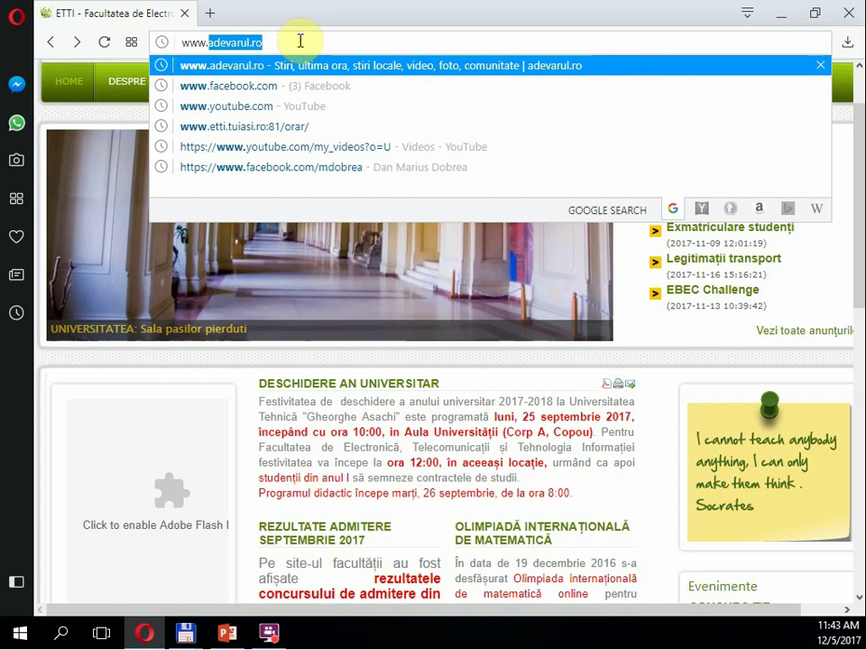
text(ubunt)
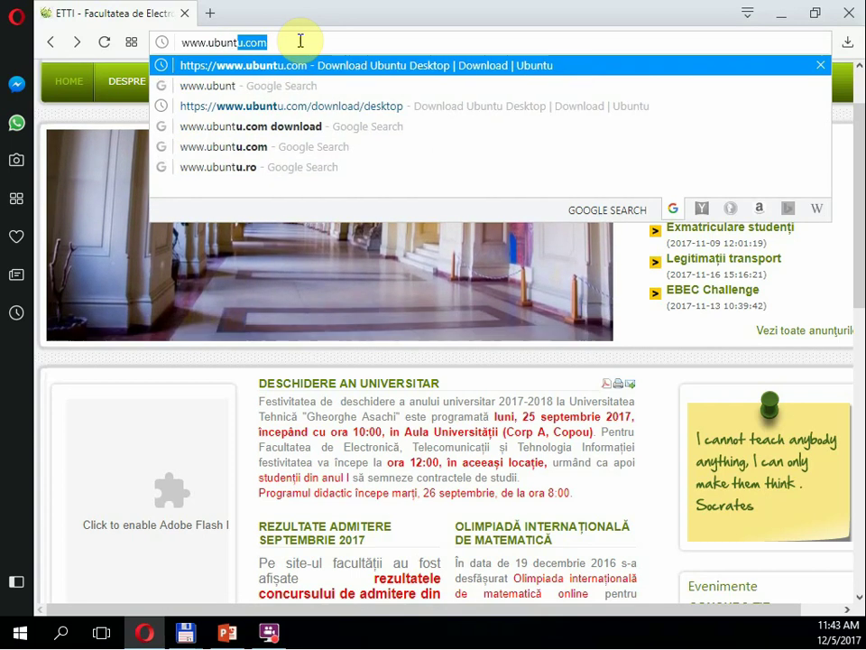
text(u.com)
key(Return)
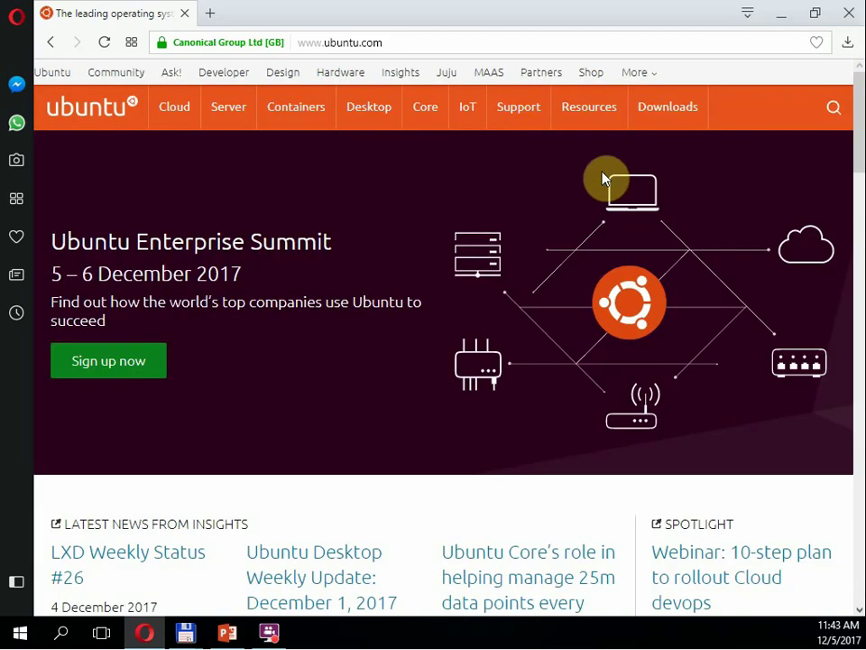
Step: Open the Ubuntu Desktop download page and review the Ubuntu 16.04.3 LTS and Ubuntu 17.10 releases offered there
mouse_move(646, 120)
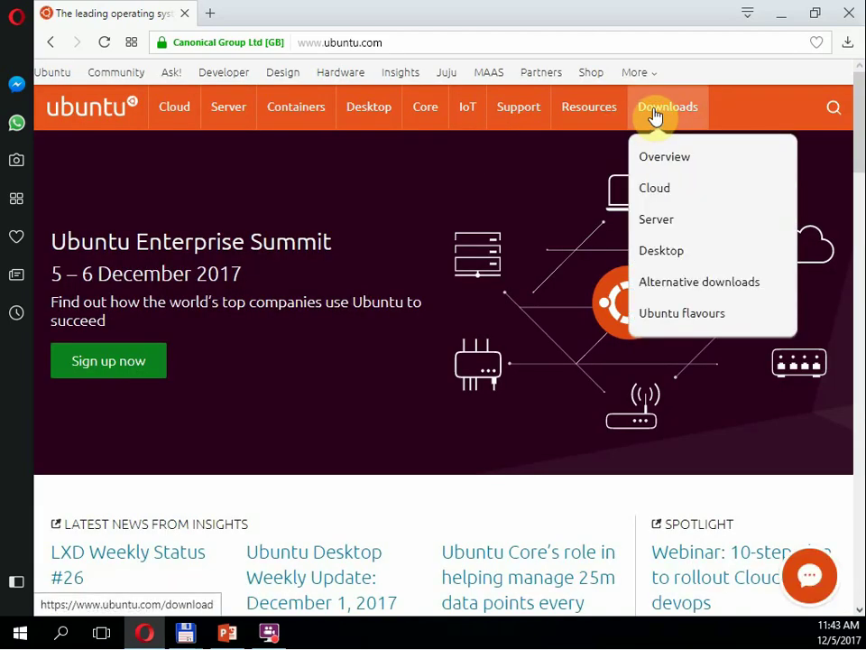
click(668, 255)
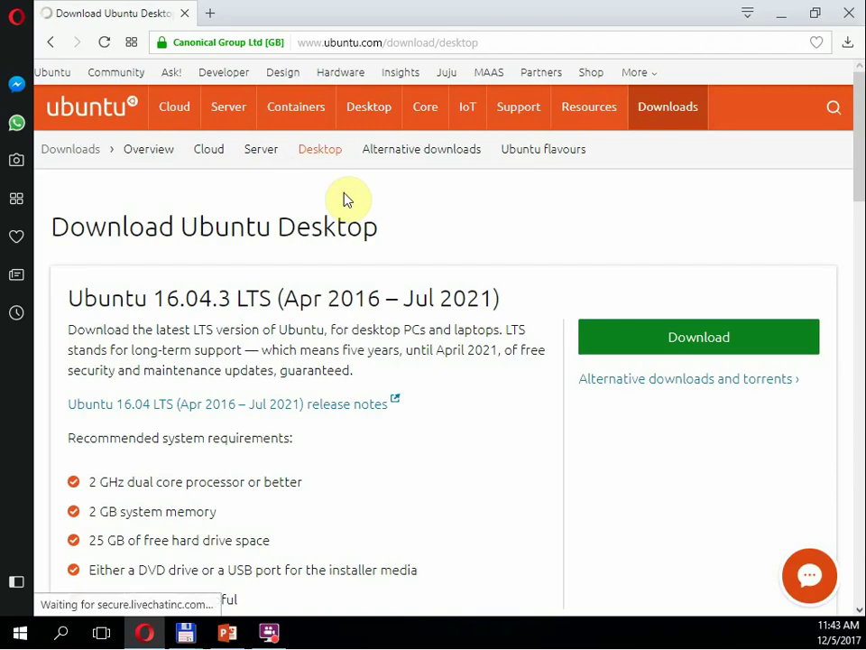
scroll(468, 259, down, 1)
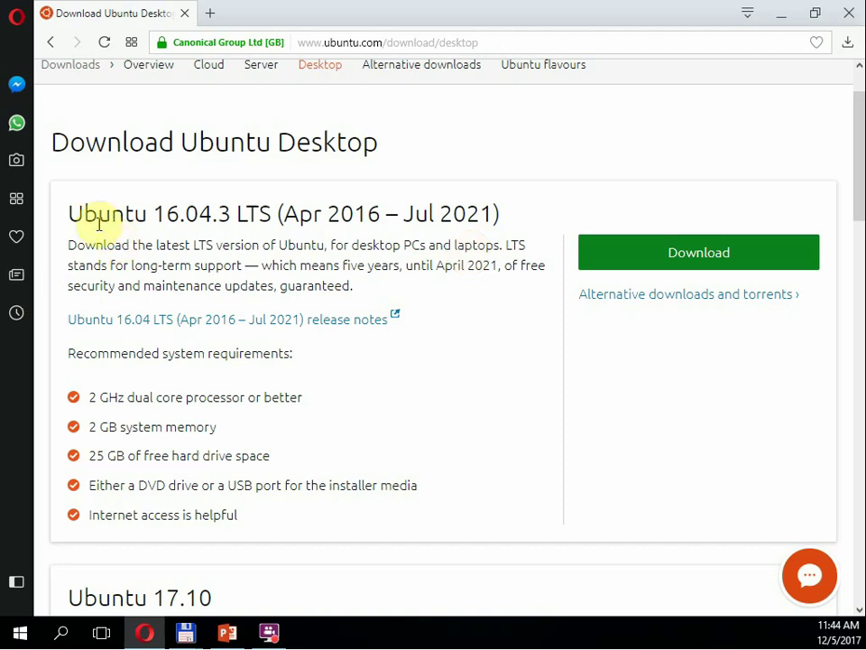
scroll(212, 222, down, 3)
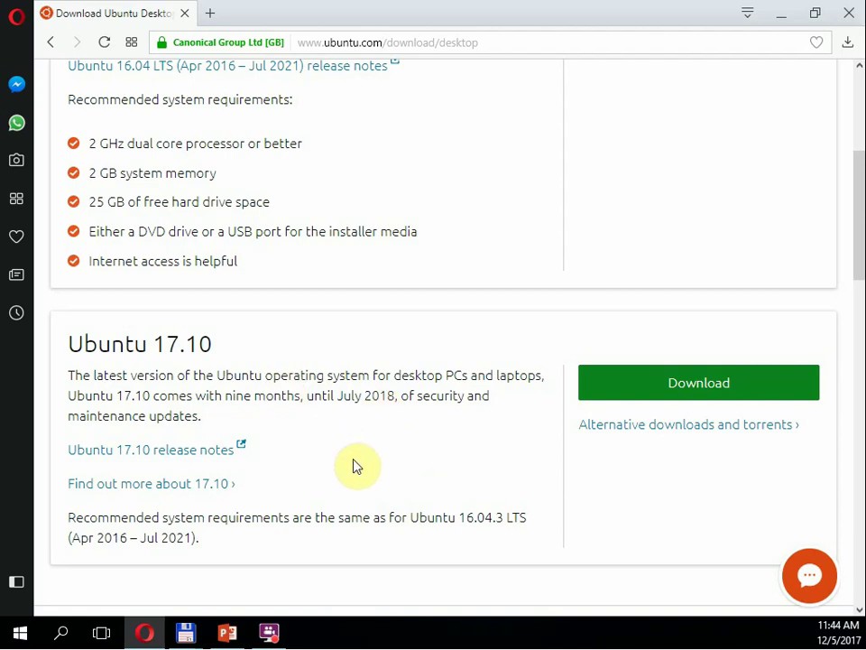
scroll(321, 427, up, 3)
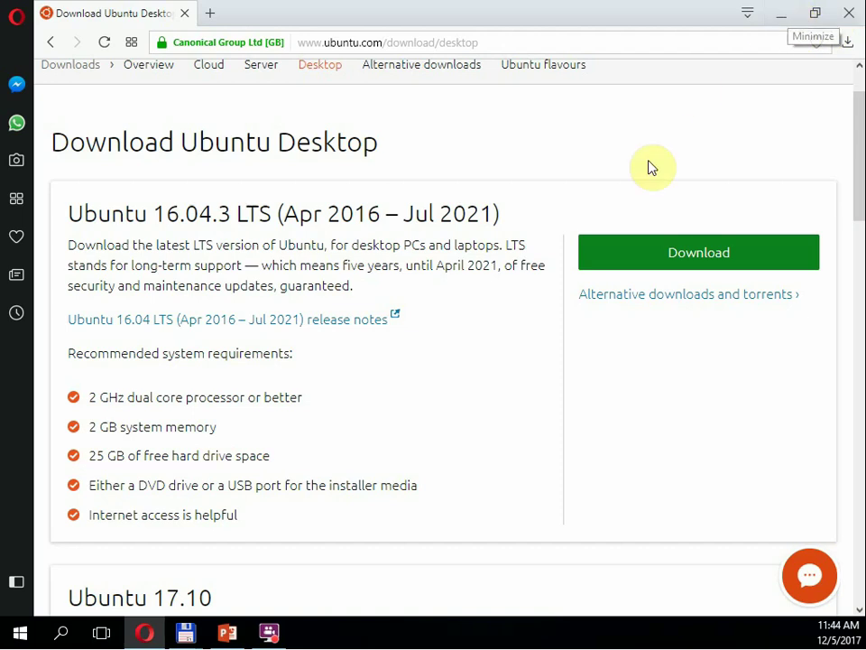
Step: Minimize the browser and launch VMware Workstation Pro from the desktop
click(783, 18)
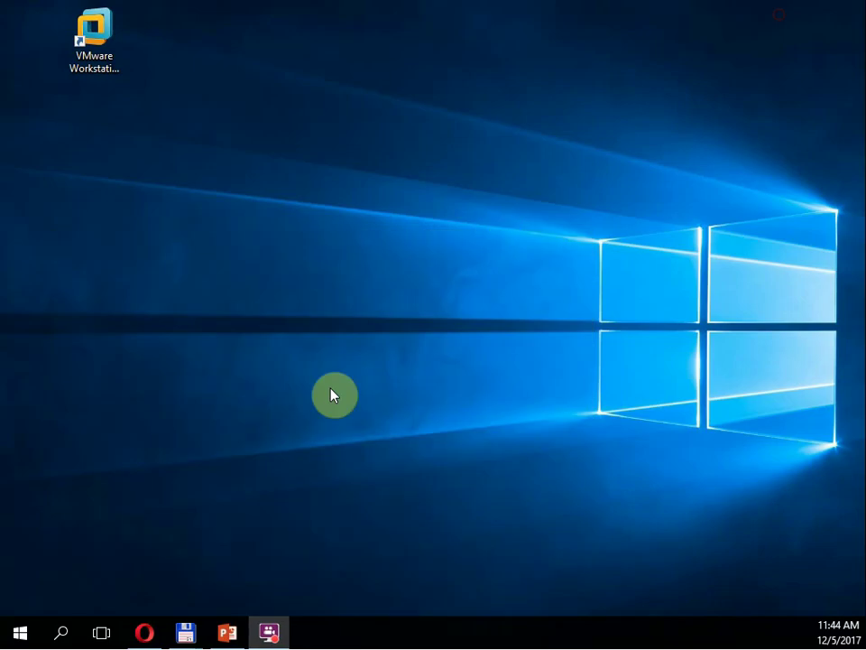
click(87, 56)
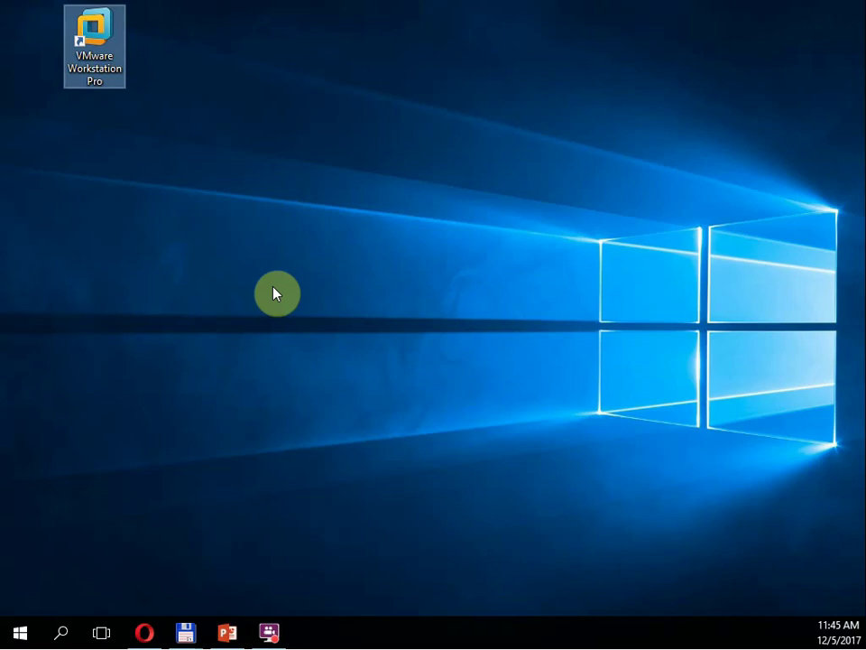
key(Return)
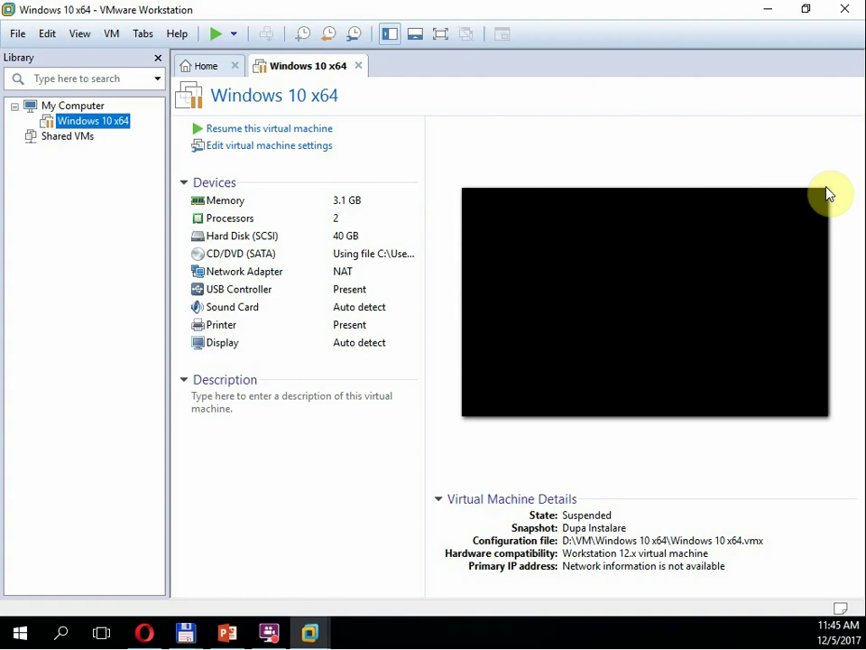
Step: Start creating a new virtual machine with the Custom (advanced) configuration and Workstation 14.x hardware compatibility
click(17, 34)
double_click(14, 36)
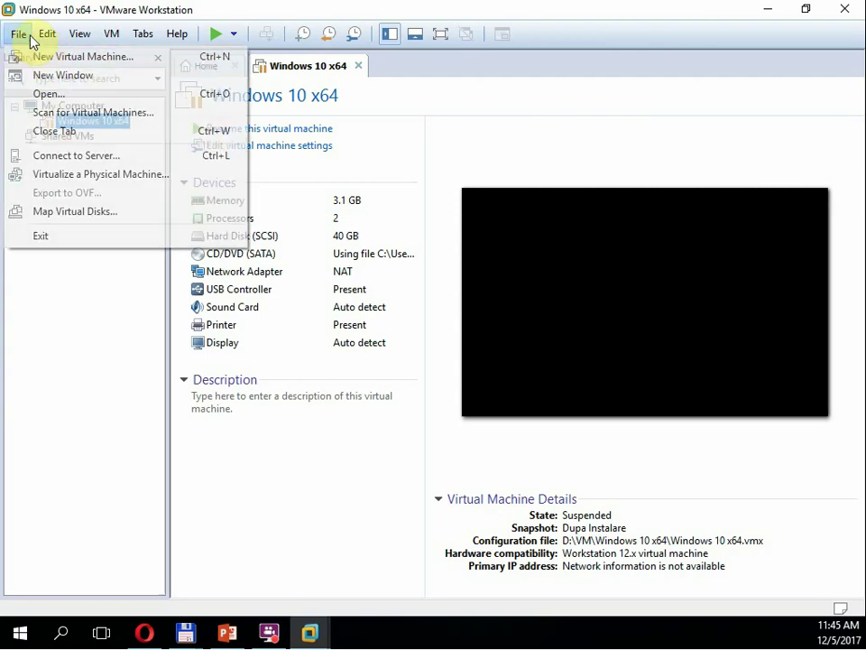
click(36, 61)
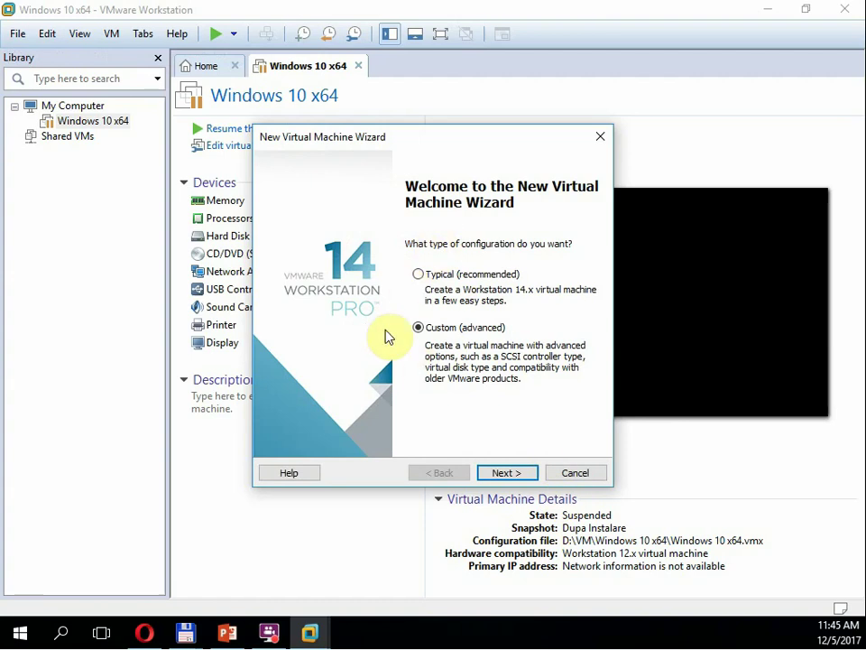
click(519, 474)
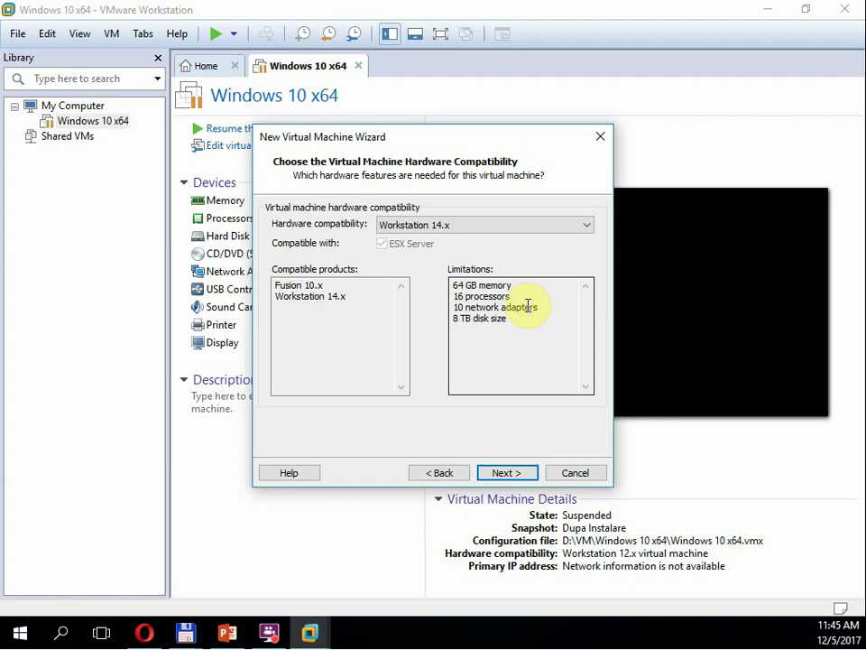
click(514, 476)
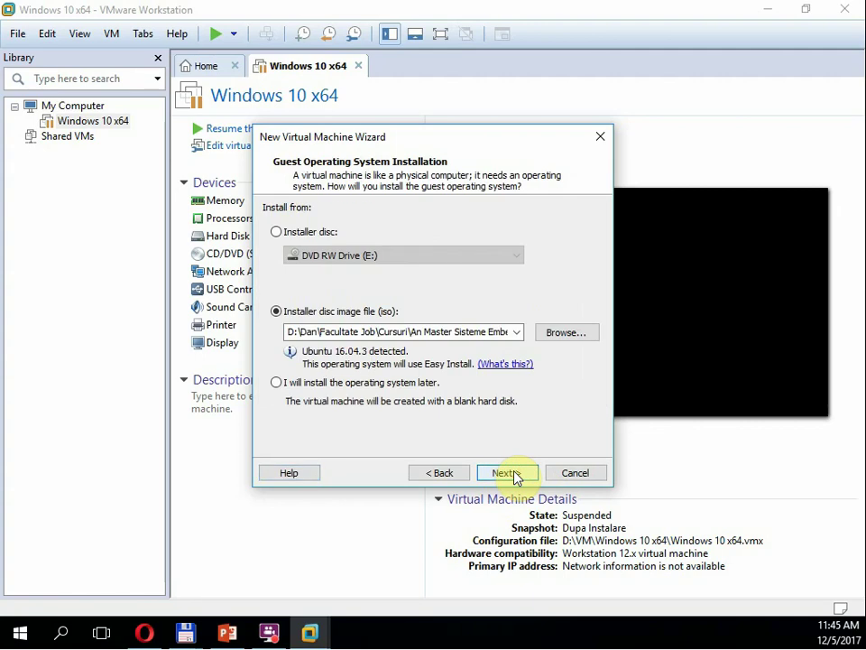
Step: Choose the ubuntu-16.04.3-desktop-i386 disc image as the guest operating system installer and continue to the Easy Install information
click(315, 332)
click(565, 335)
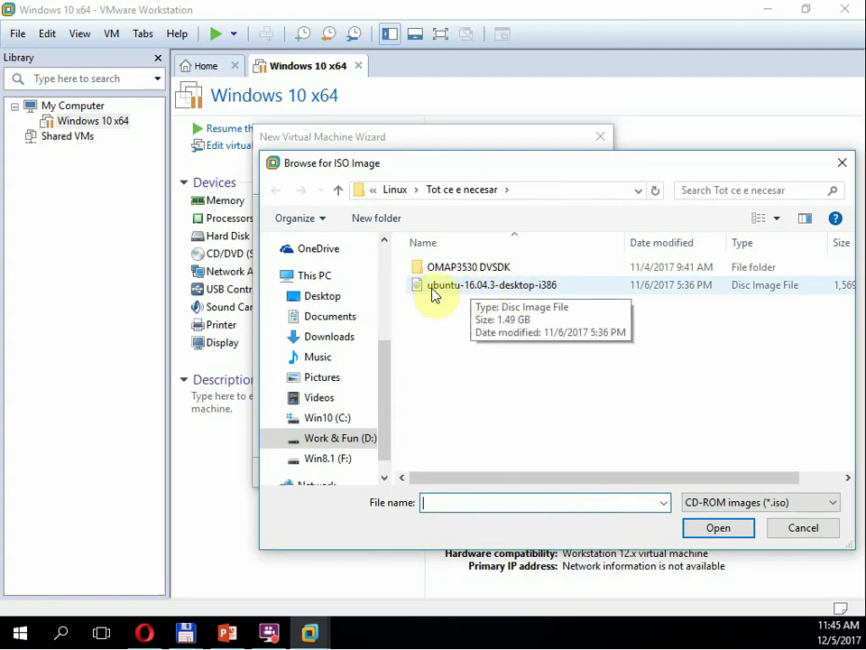
click(476, 285)
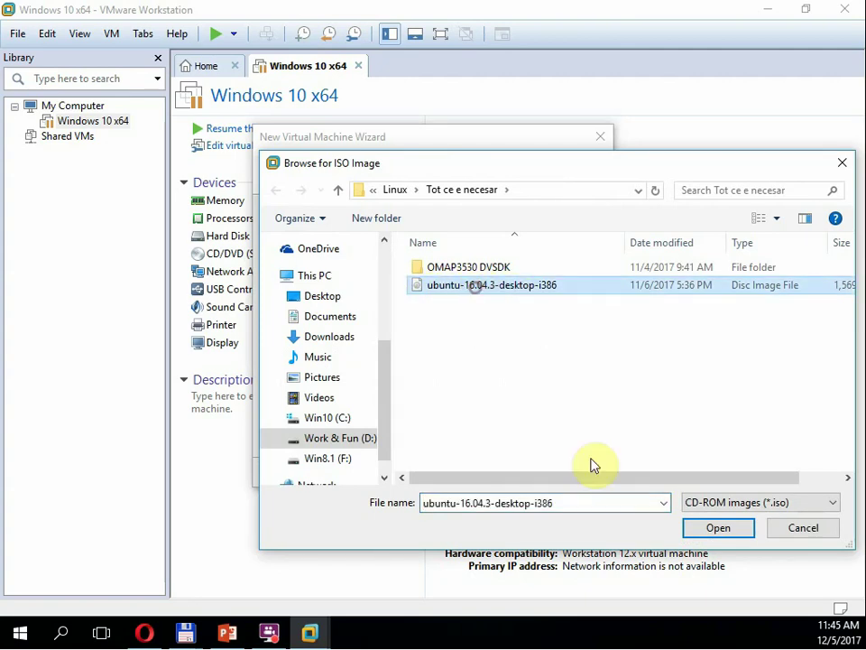
click(699, 527)
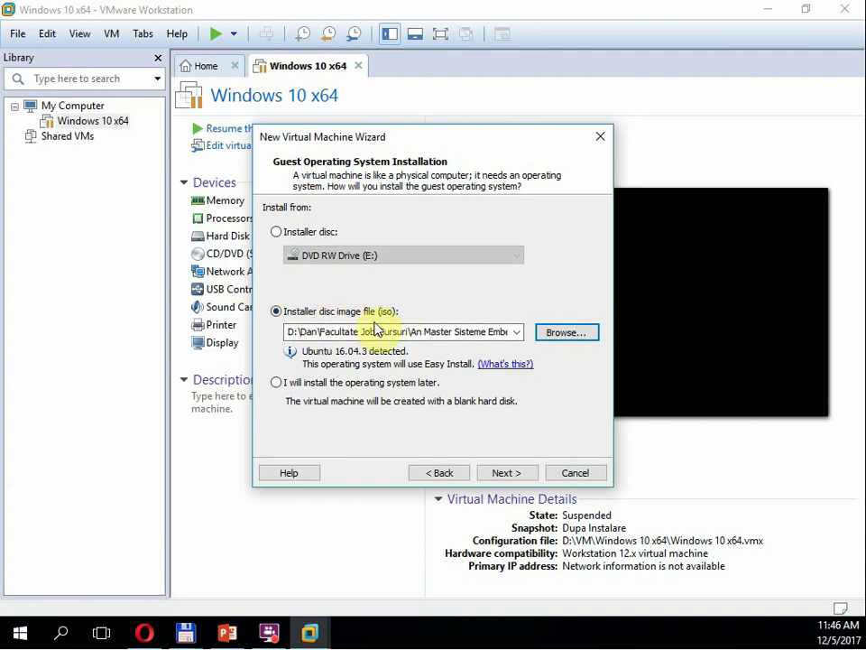
click(509, 475)
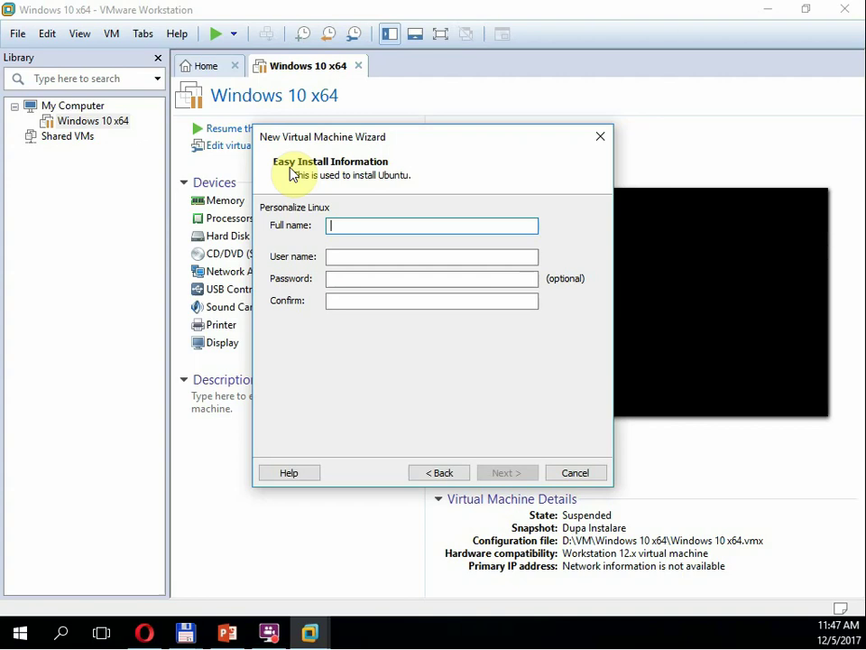
Step: Set the Linux full name to CursEmbedded and fill in the account's user name
text(Cur)
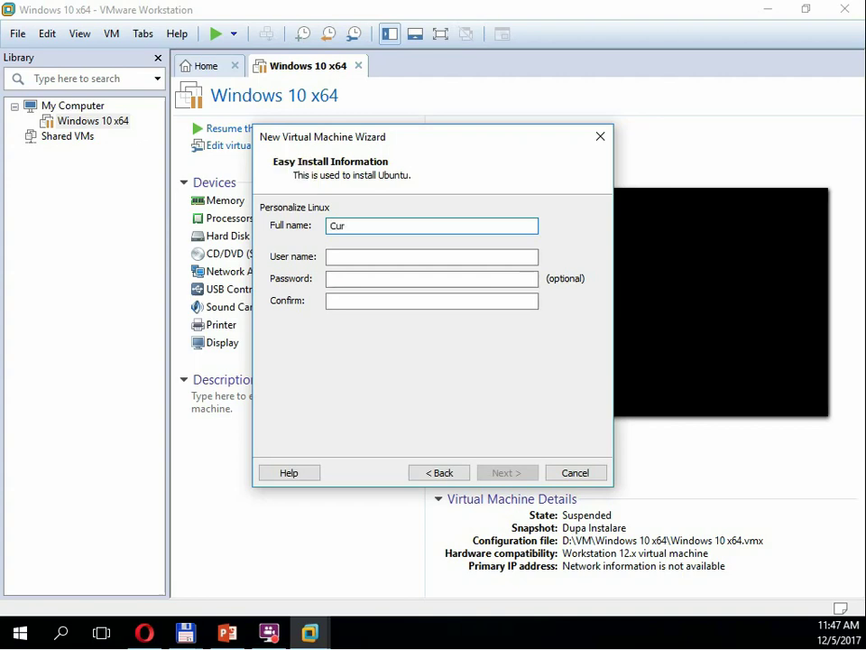
text(sE)
text(prof)
key(BackSpace)
key(BackSpace)
key(BackSpace)
key(BackSpace)
text(mbedded)
click(373, 258)
text(m)
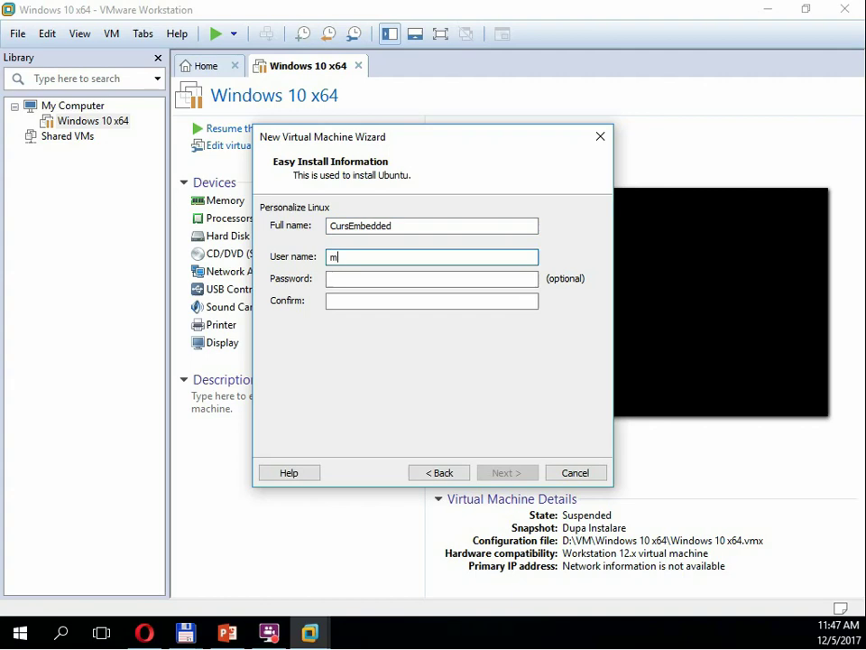
text(dobrea)
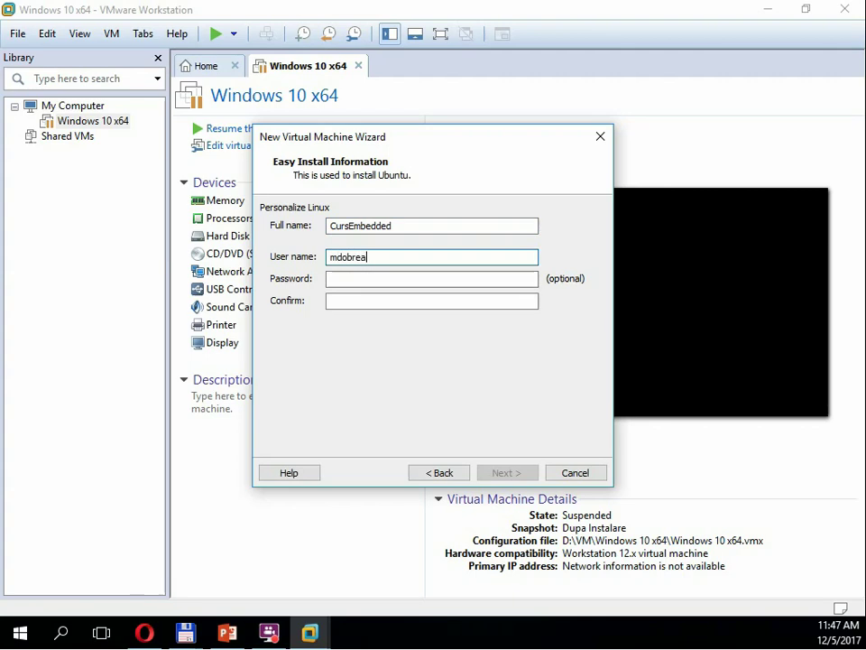
Step: Enter and confirm the Linux account password, and proceed to naming the virtual machine
click(365, 281)
text(••••)
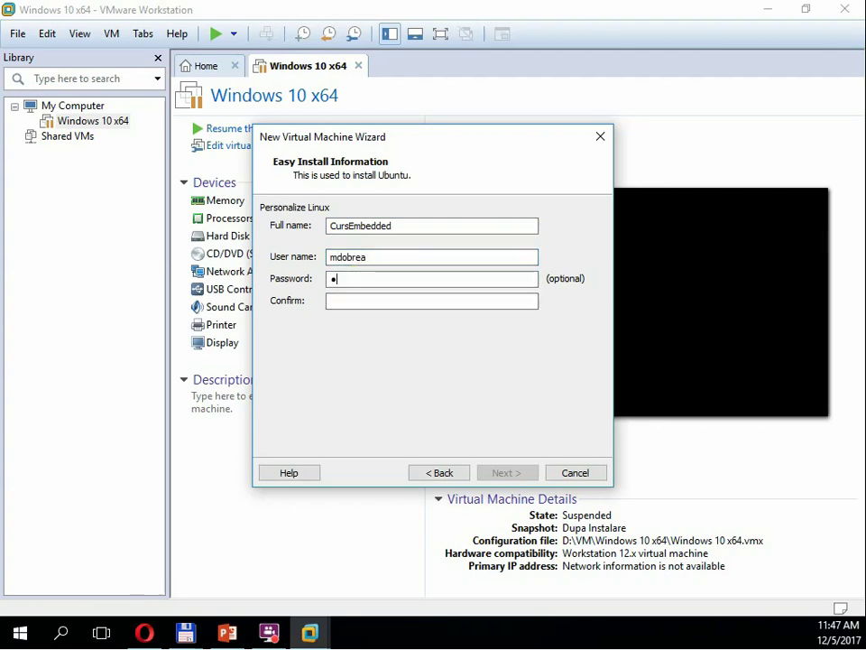
key(Tab)
text(••••)
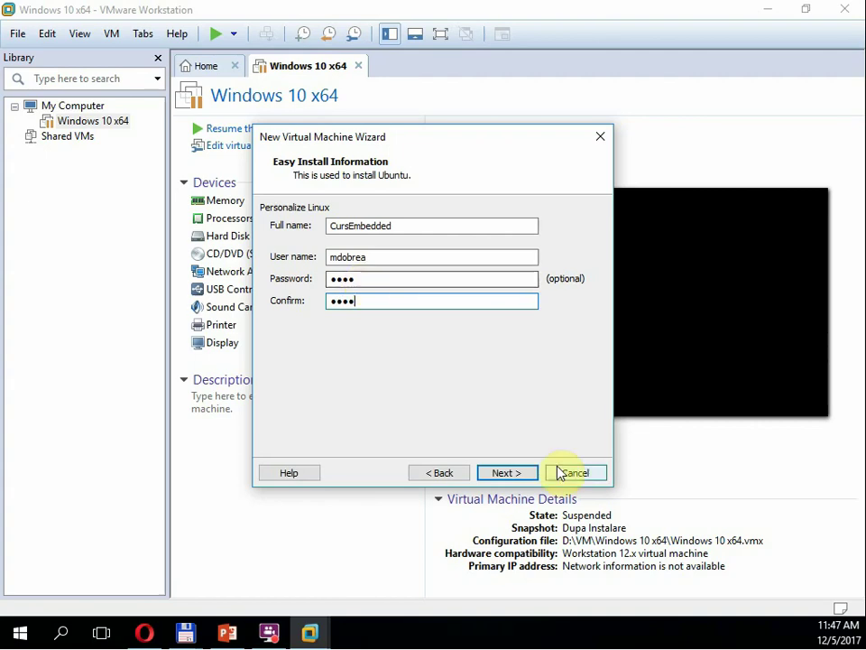
click(533, 476)
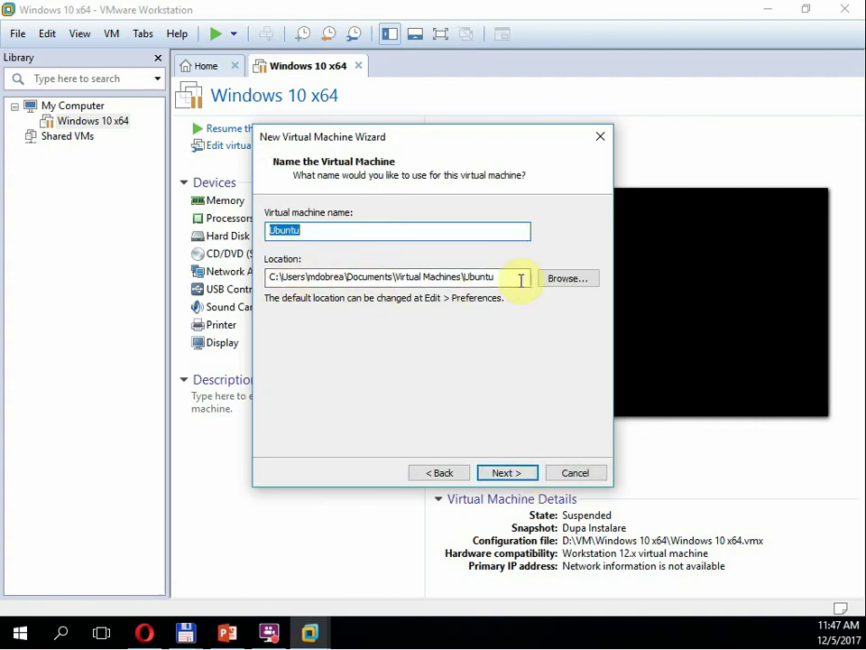
Step: Browse to the VM folder on the Work & Fun (D:) drive and select it as the virtual machine location
click(552, 282)
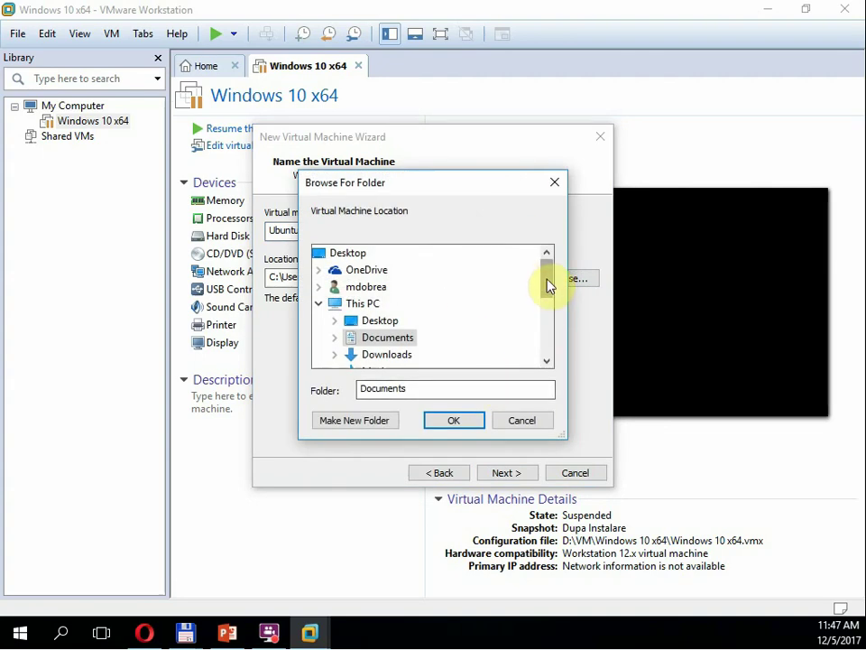
drag(547, 286, 544, 330)
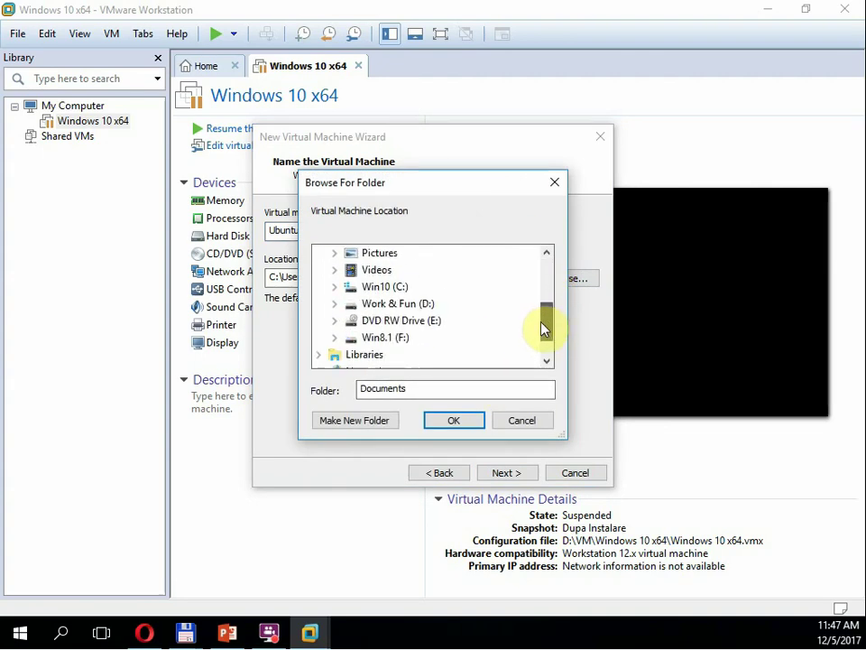
double_click(396, 303)
double_click(389, 305)
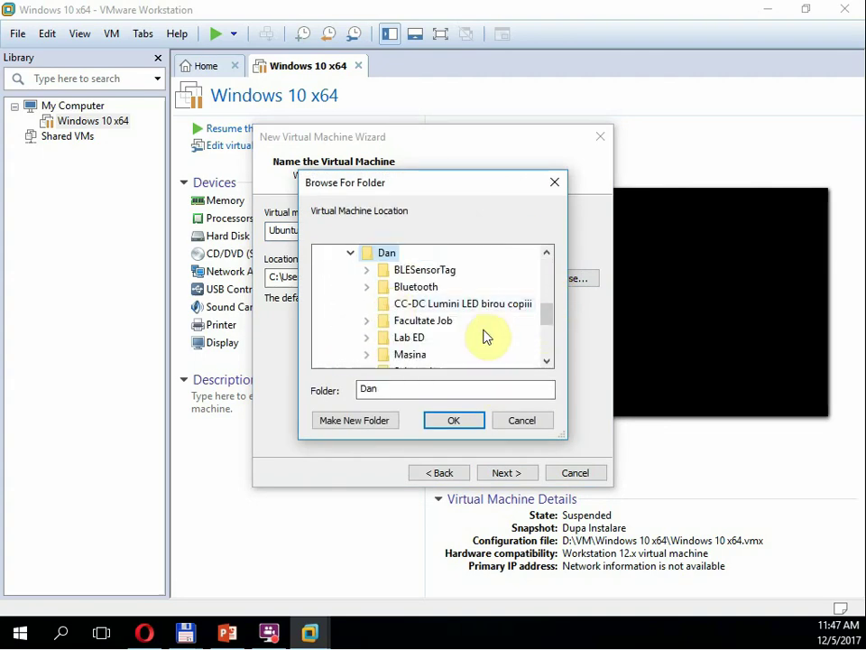
click(350, 254)
double_click(384, 305)
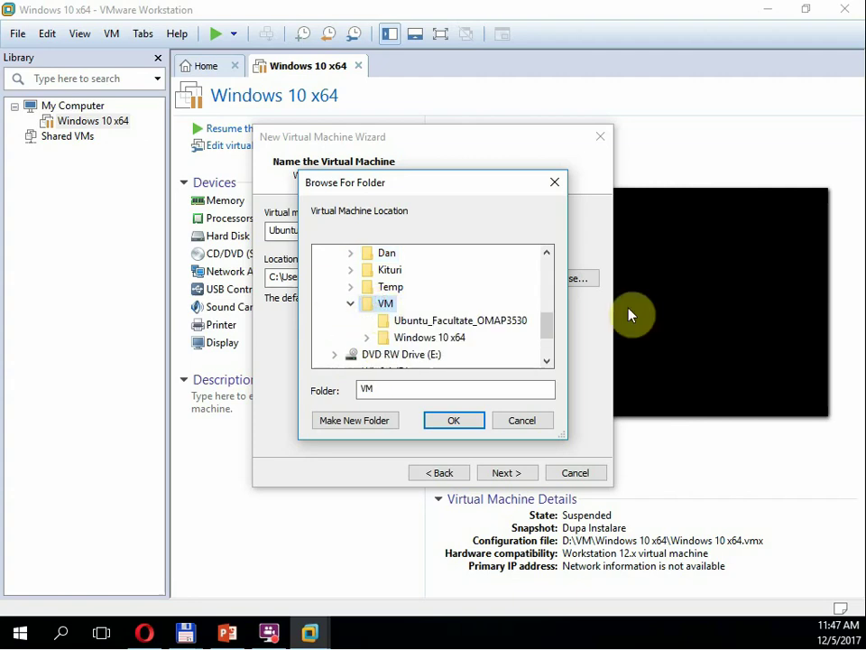
click(453, 424)
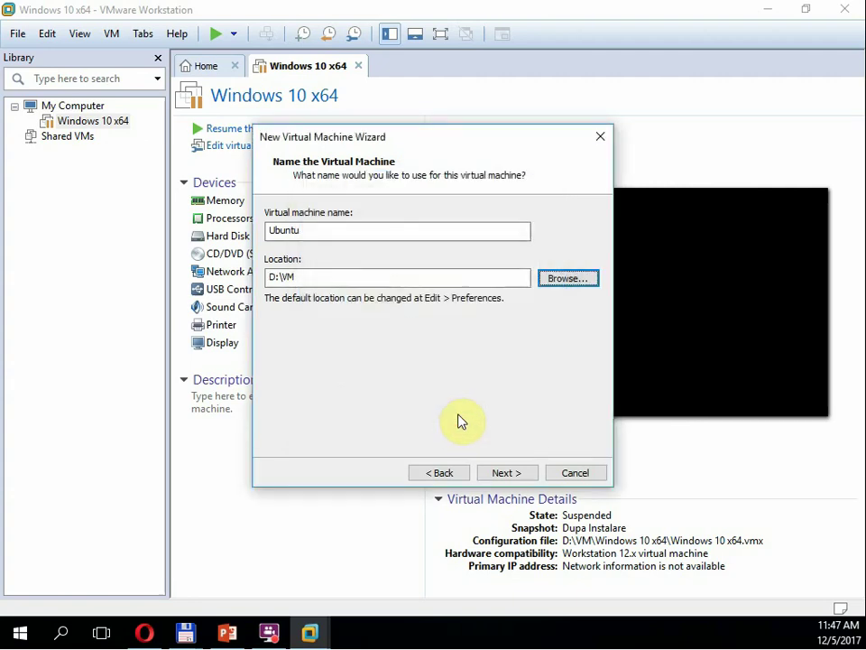
Step: Extend the virtual machine location to D:\VM\CursEmbedded and continue to the processor configuration
click(315, 277)
text(\)
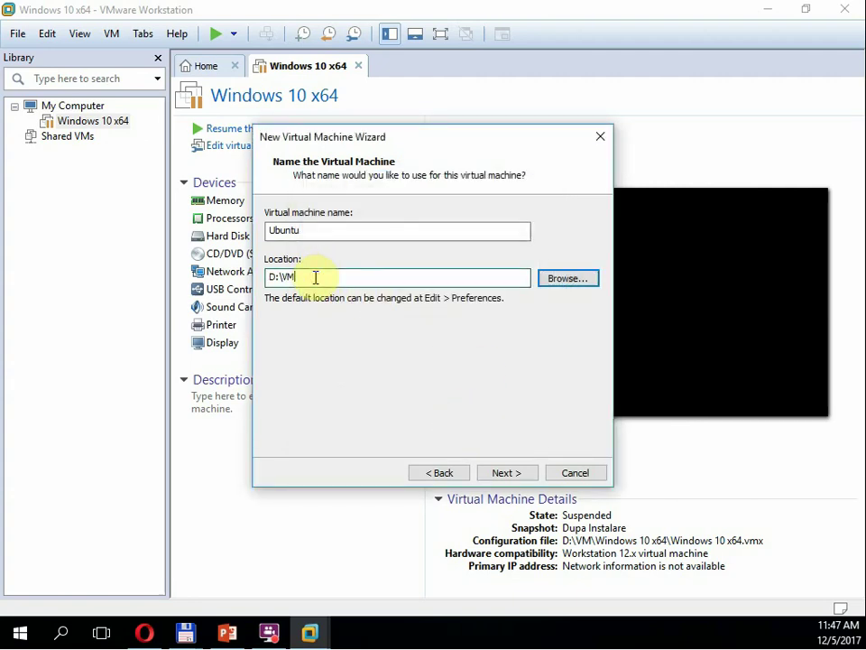
text(Cur)
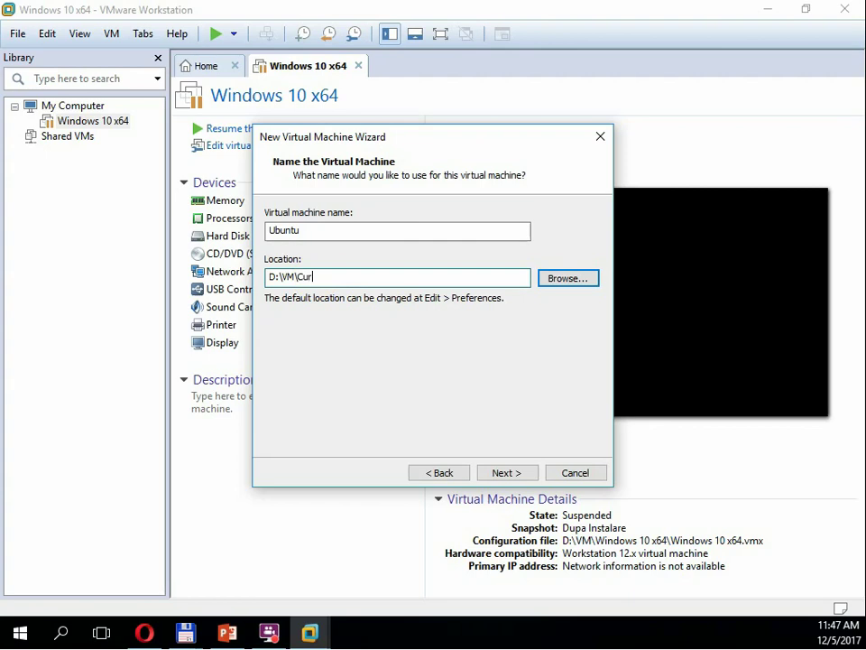
text(sEmbedded)
click(505, 476)
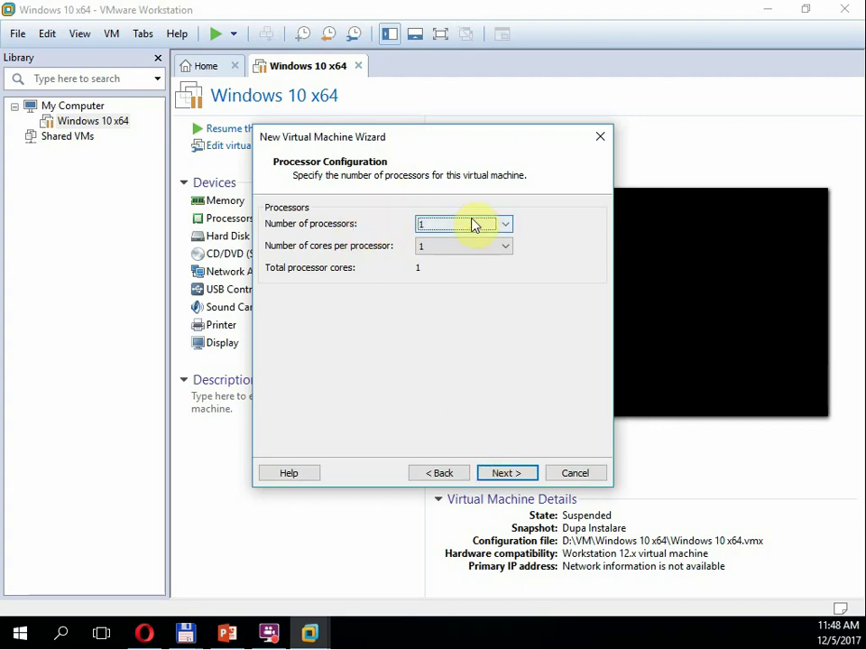
Step: Keep the single-processor, single-core configuration, allocate 2048 MB of memory to the virtual machine and select bridged networking
click(518, 478)
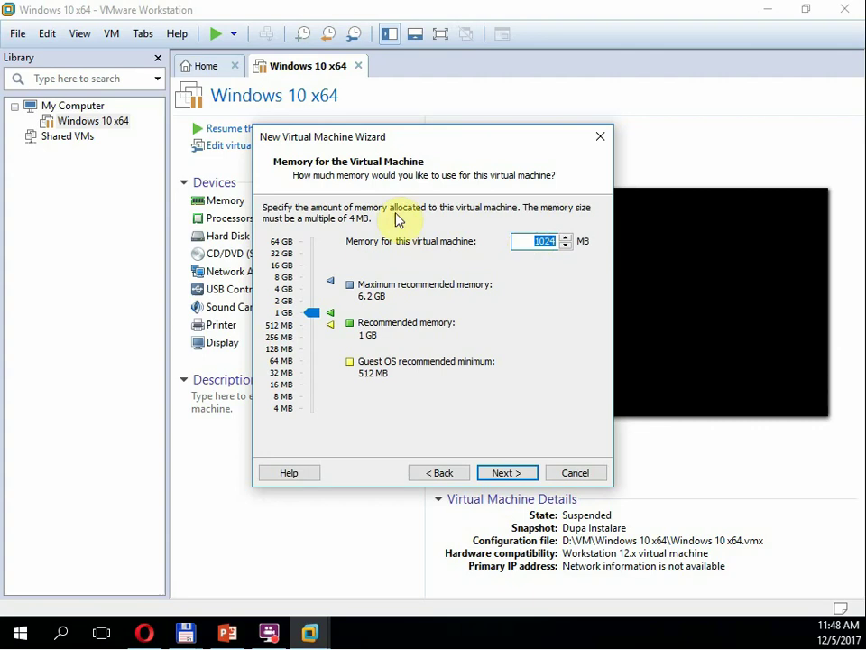
click(282, 301)
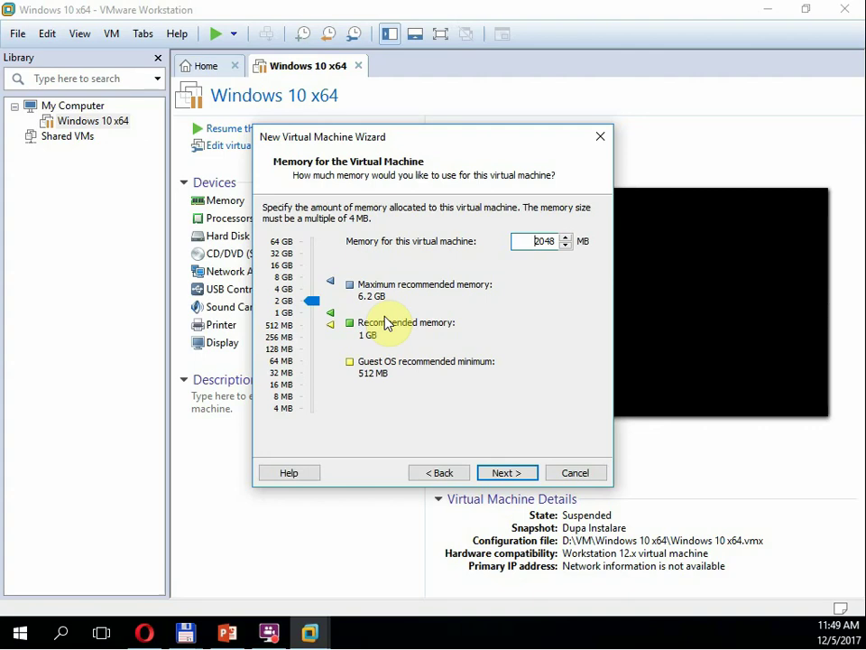
click(508, 474)
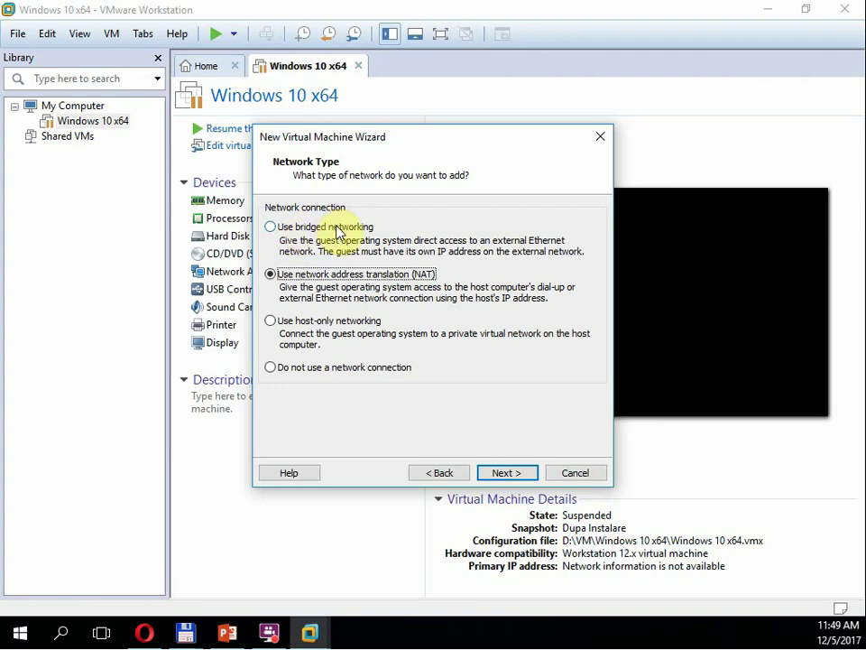
click(269, 229)
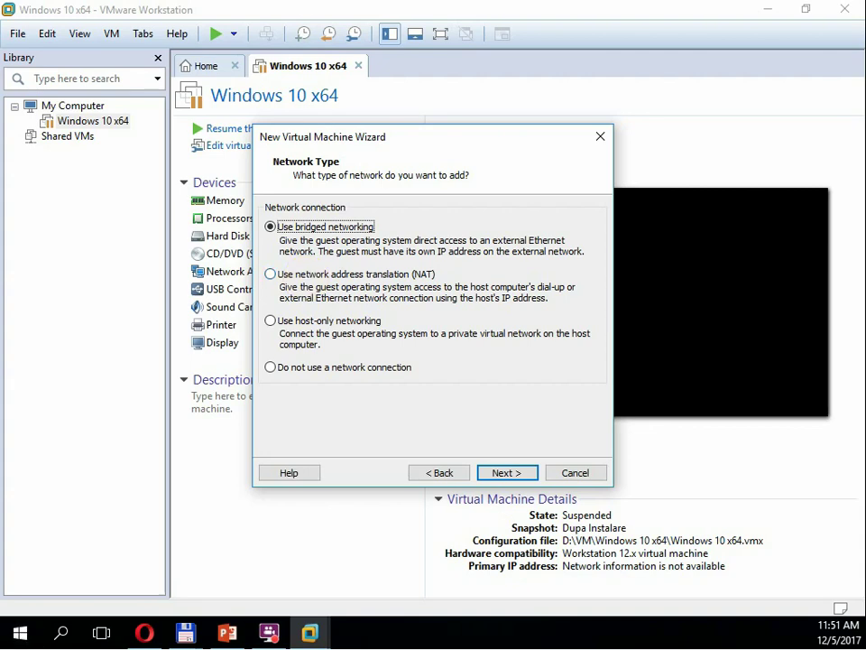
Step: Switch to the PowerPoint slideshow, go back to slide 2 to examine the software and hardware architecture diagram, and return to VMware Workstation
key(alt+Tab)
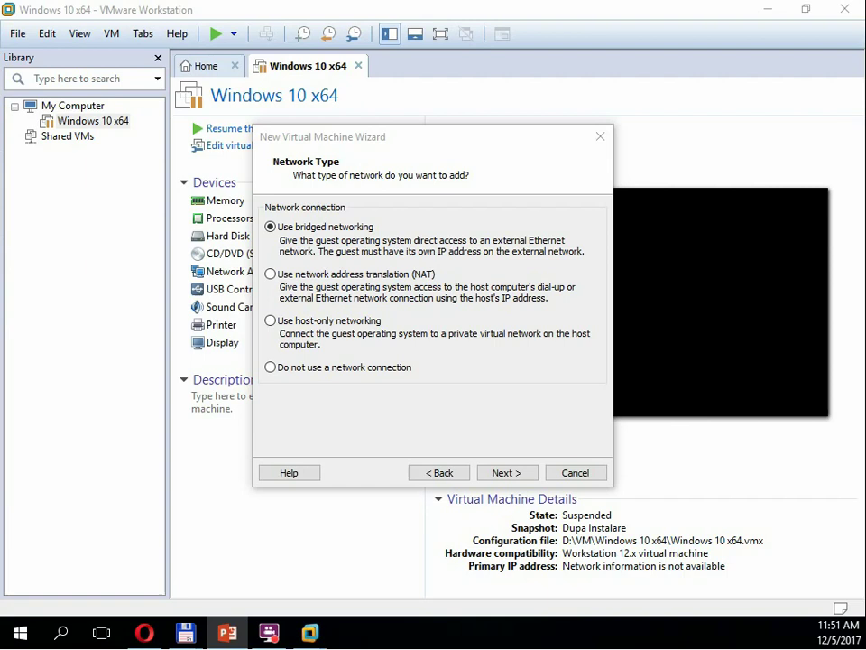
key(alt+Tab)
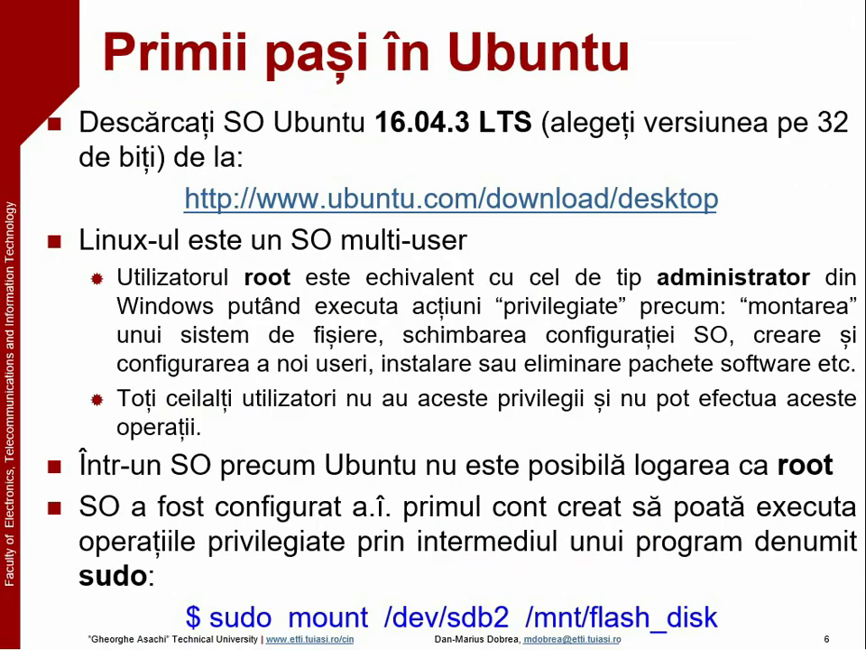
key(Left)
key(Left)
key(Left)
key(Left)
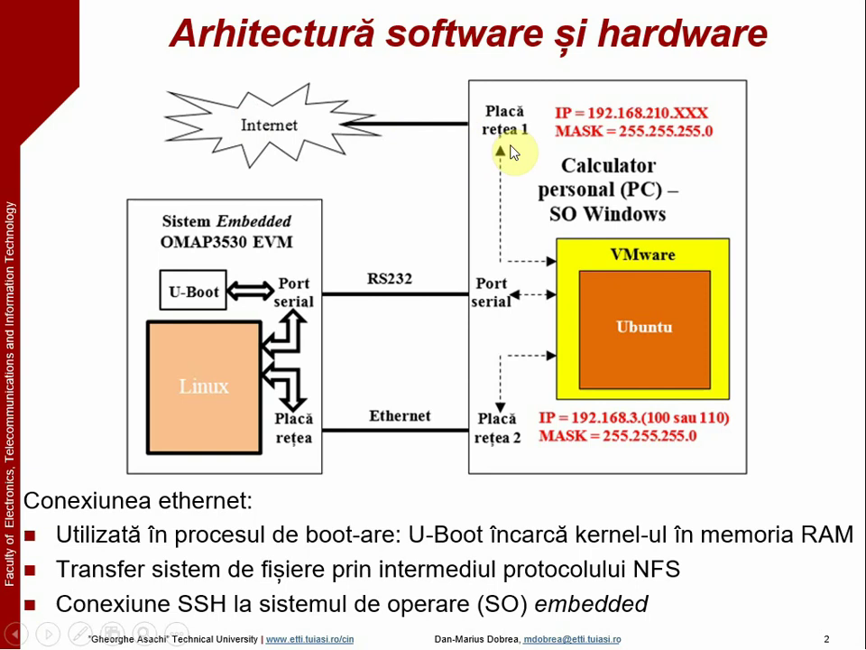
key(alt+Tab)
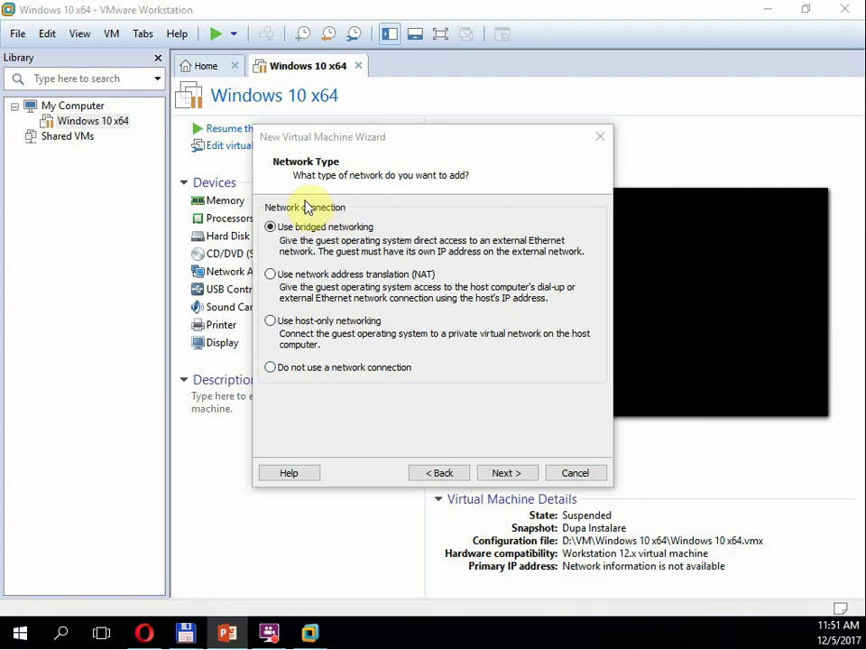
Step: Accept the LSI Logic controller and the SCSI disk type, and continue with creating a new virtual disk
click(503, 477)
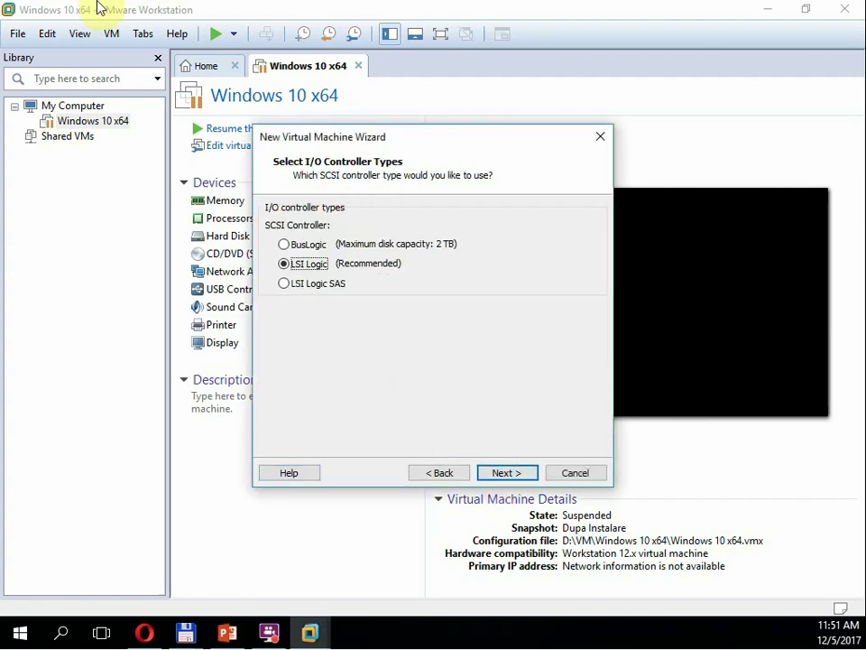
click(508, 477)
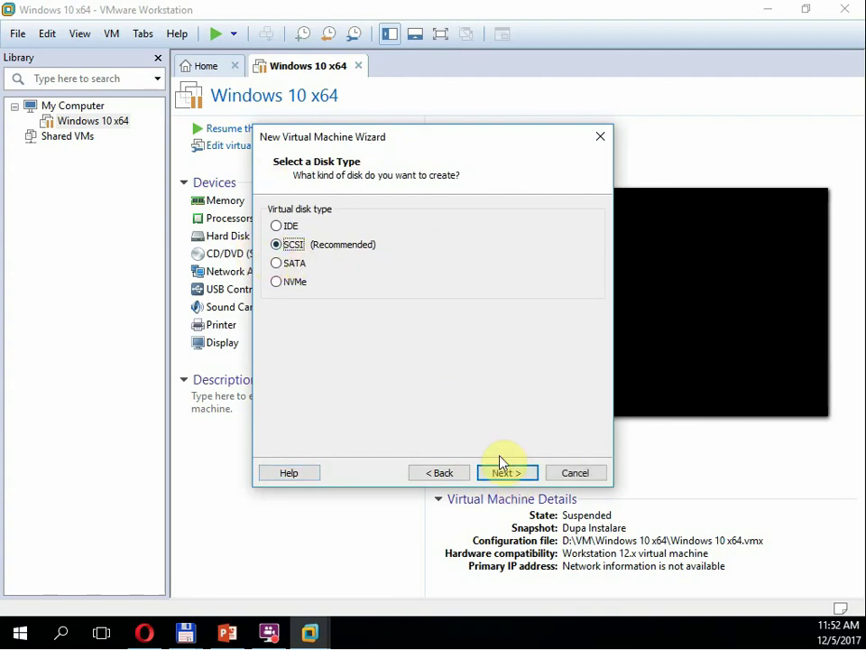
click(518, 474)
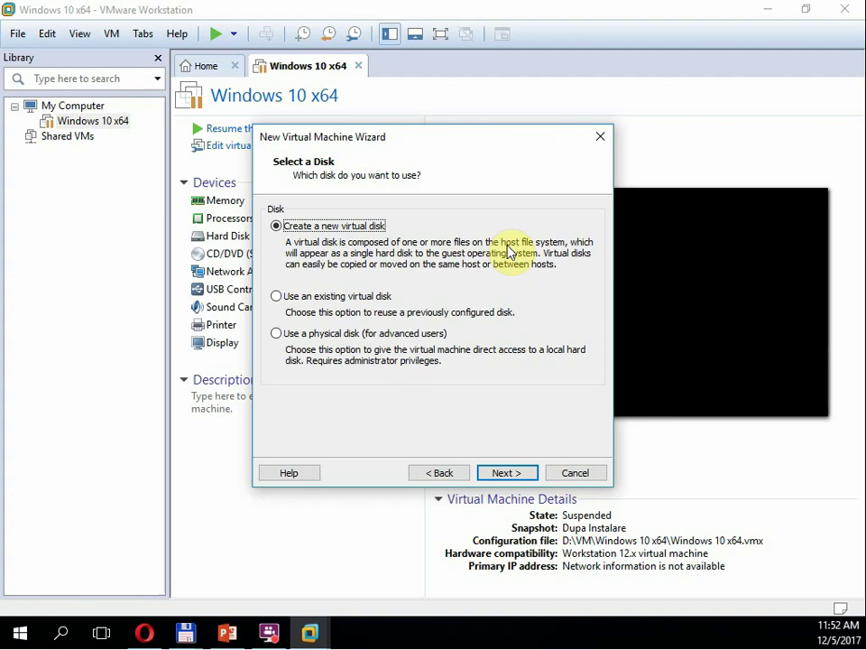
click(504, 471)
Step: Set the maximum disk size to 25 GB, split into multiple files, and accept Ubuntu.vmdk as the disk file
click(424, 209)
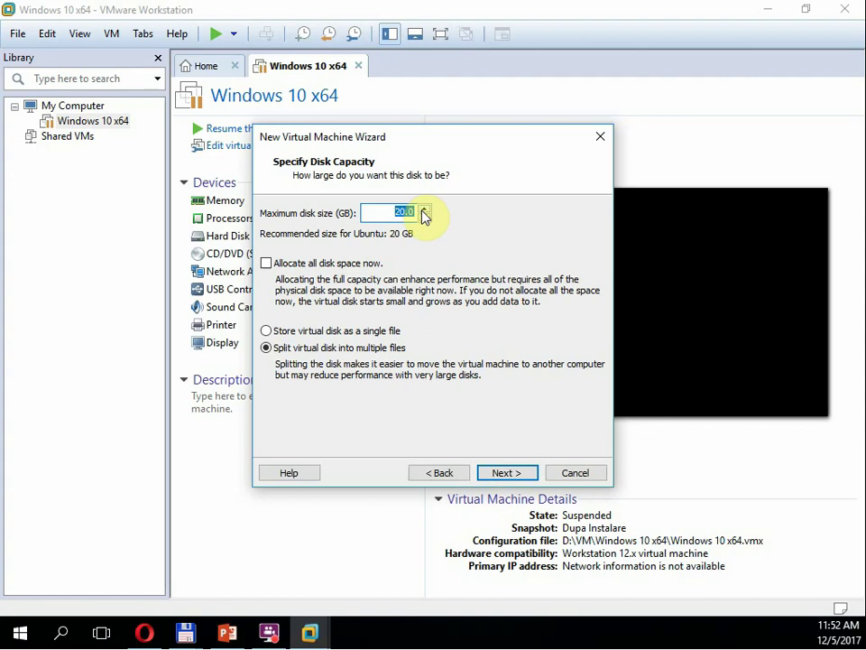
click(423, 209)
click(424, 209)
click(423, 209)
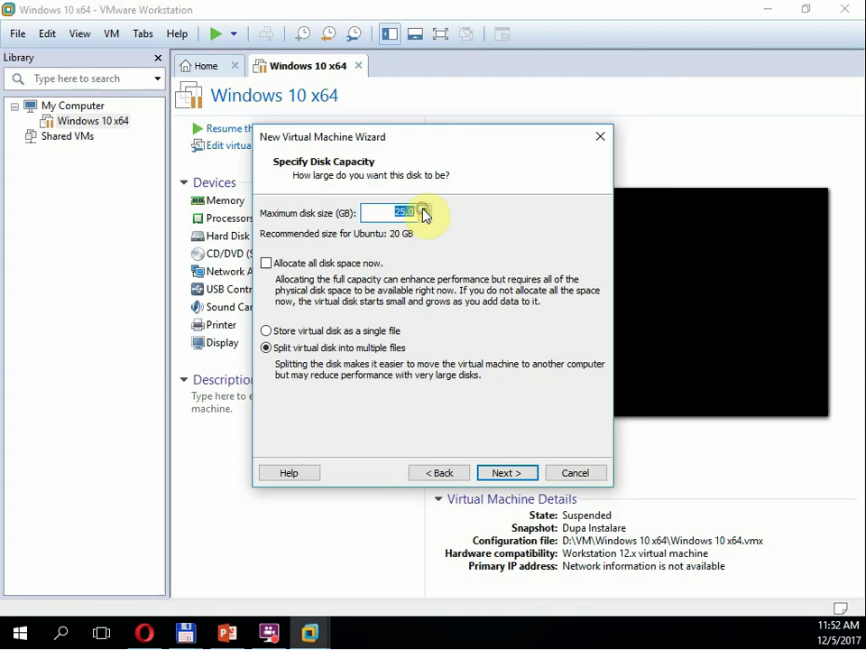
click(424, 209)
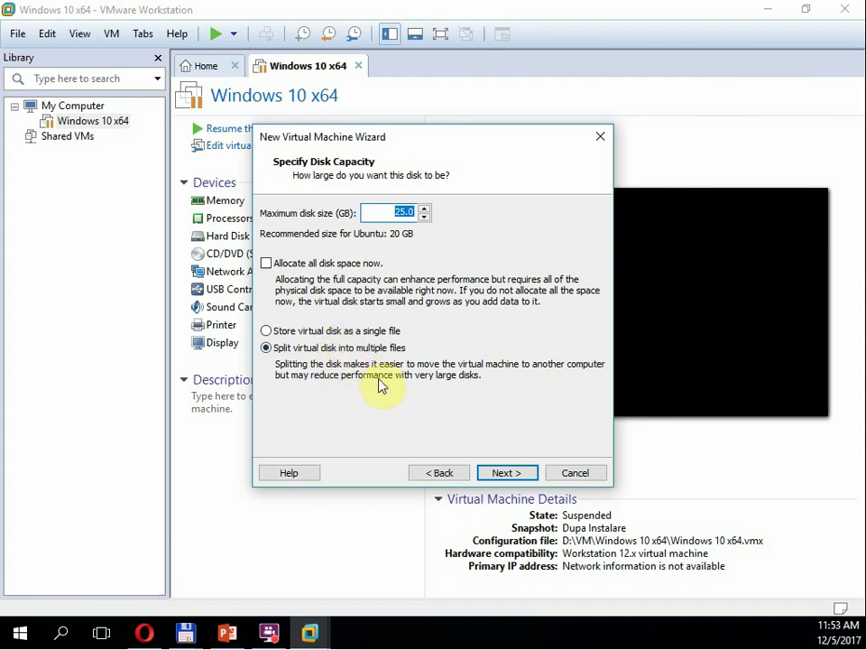
click(505, 473)
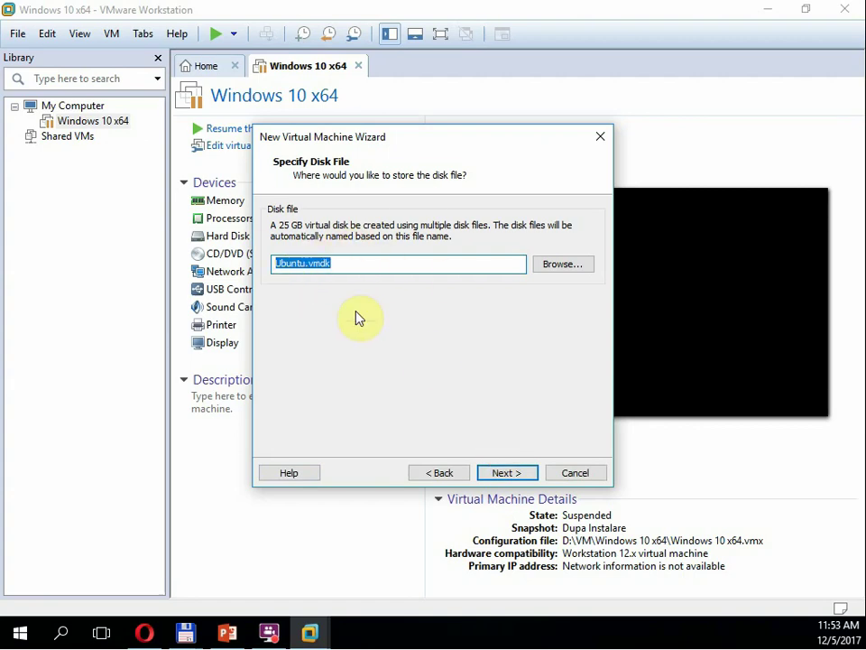
click(502, 475)
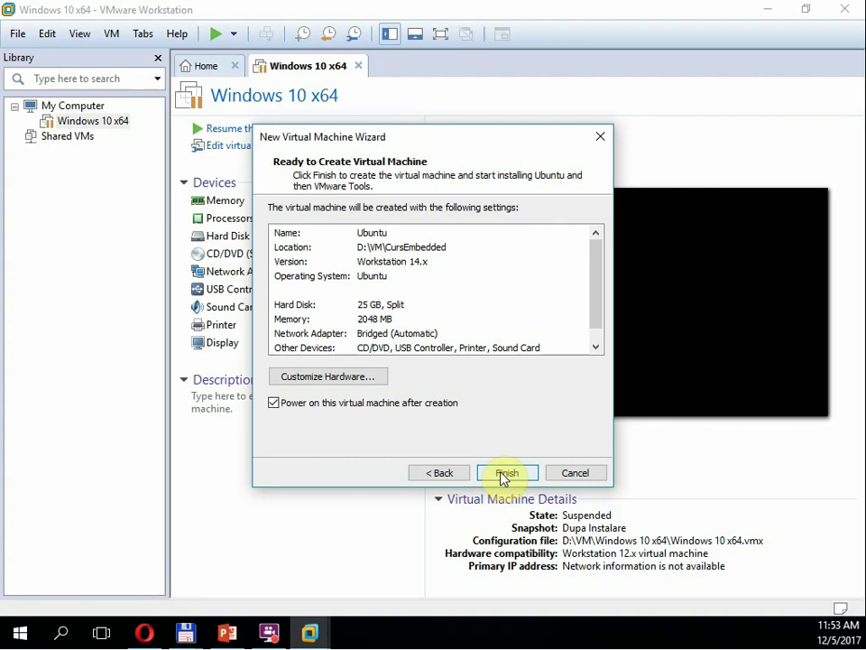
Step: Customize the virtual machine's hardware by adding a second network adapter with the default NAT connection
click(317, 382)
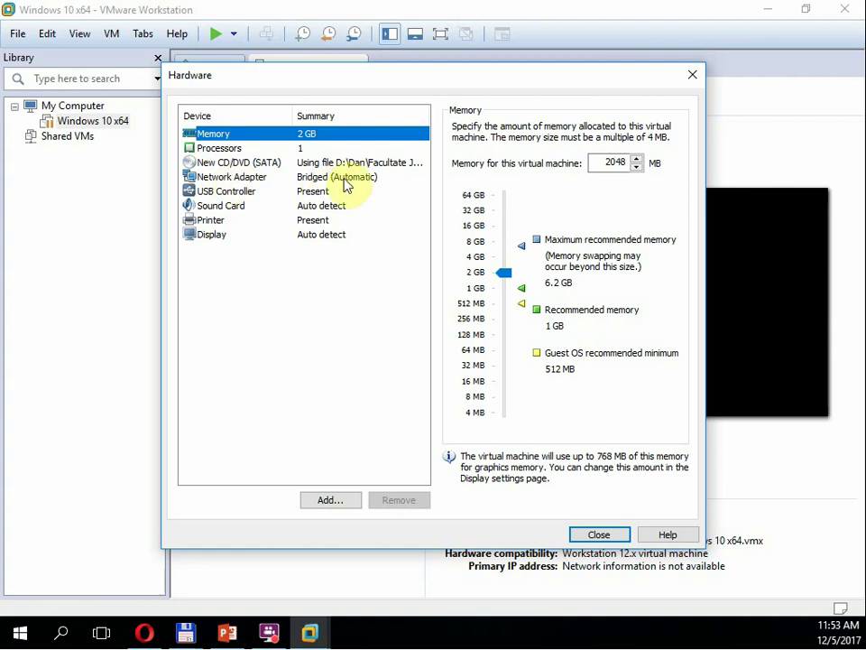
click(330, 502)
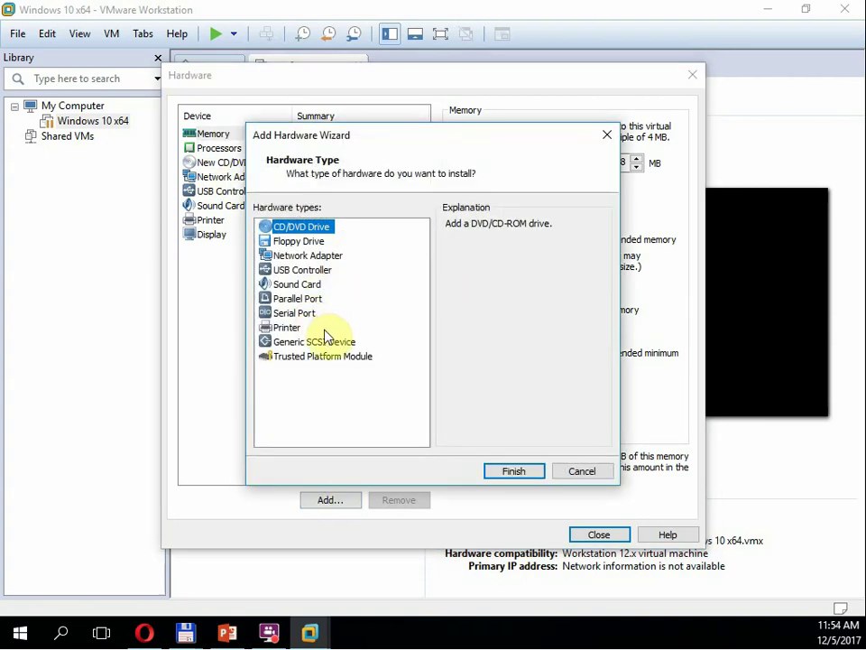
click(314, 258)
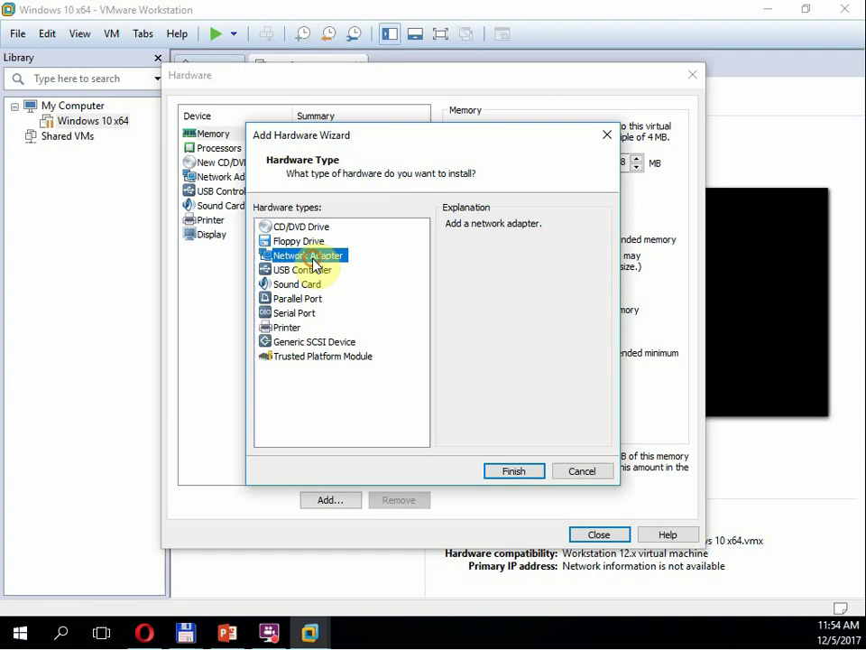
click(507, 473)
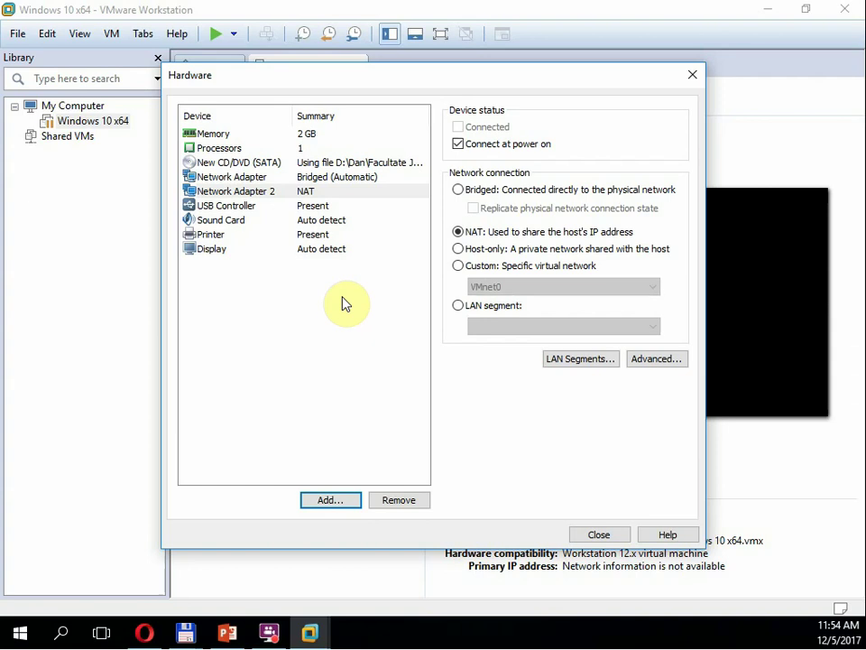
Step: Add a serial port using physical port COM1 and close the hardware settings
click(315, 504)
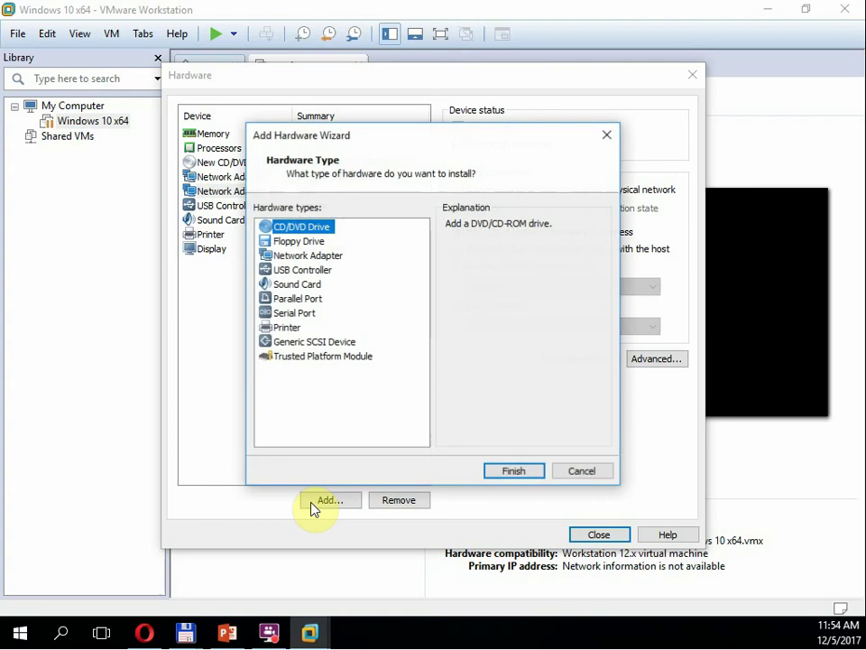
click(293, 314)
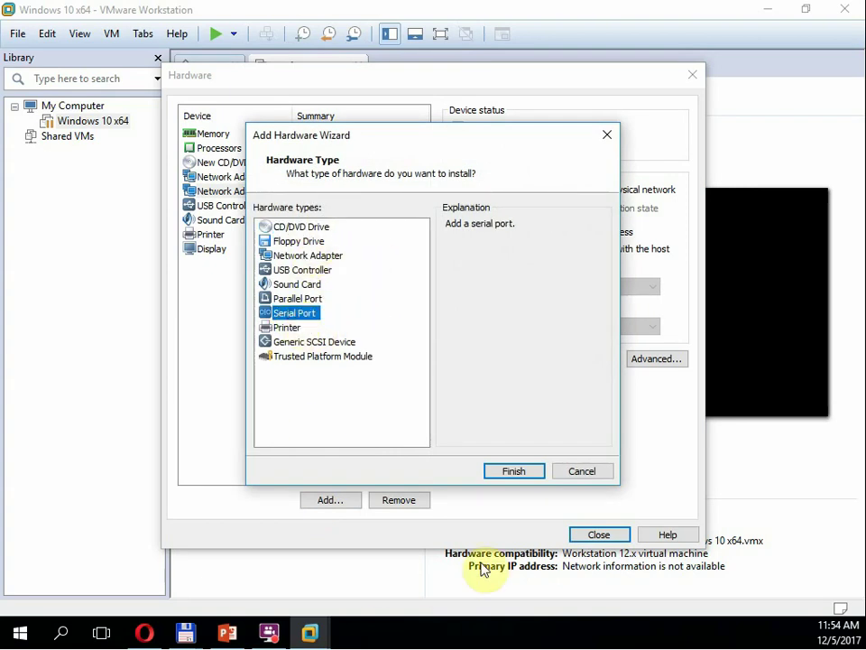
click(514, 473)
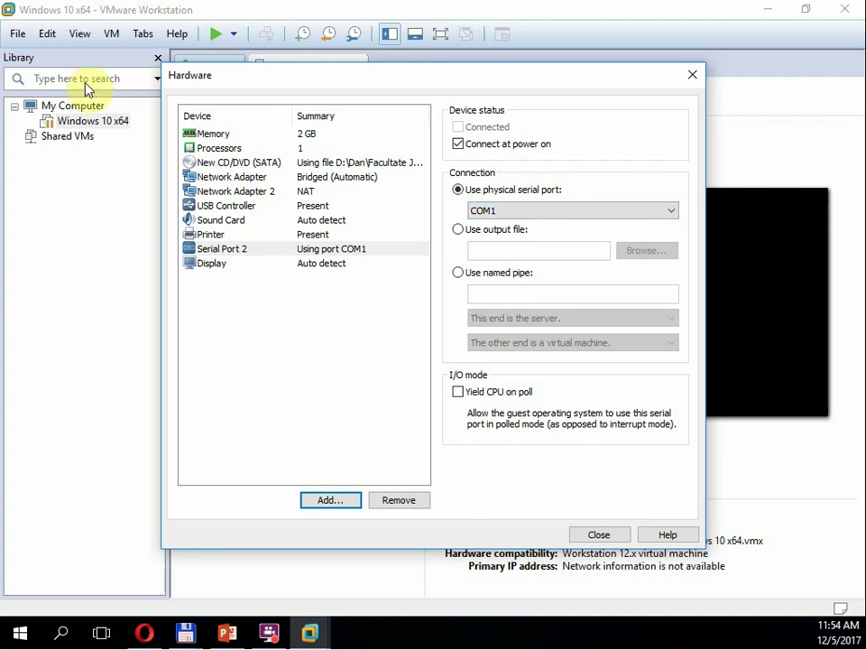
click(585, 536)
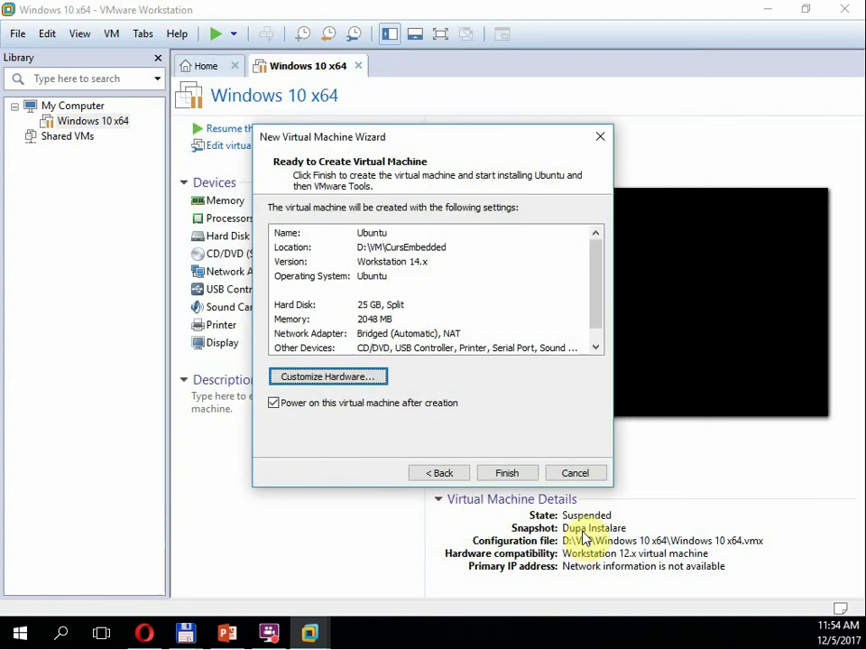
Step: Finish creating the virtual machine with automatic power-on, and show the running Ubuntu installation in full screen
click(515, 481)
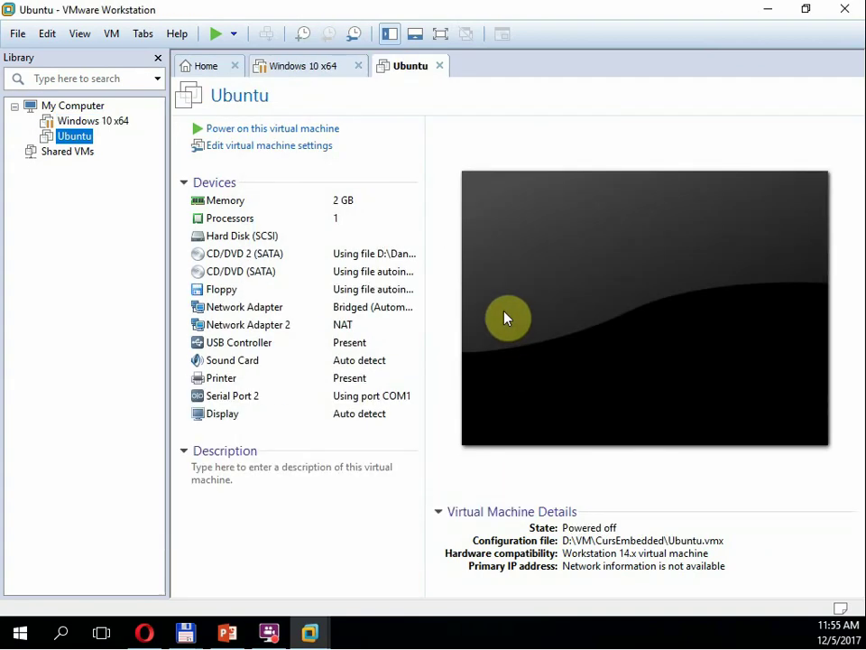
click(504, 315)
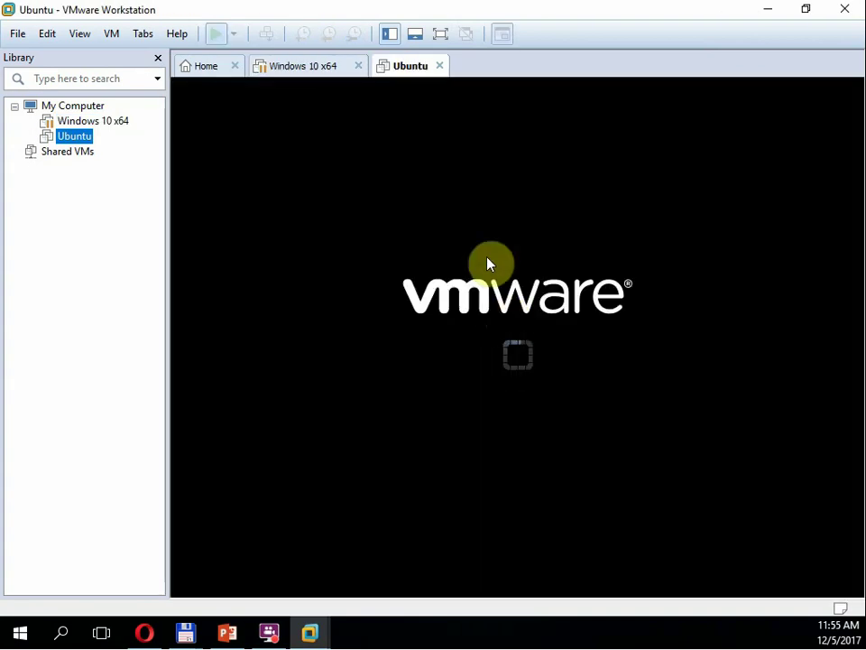
click(440, 34)
click(560, 291)
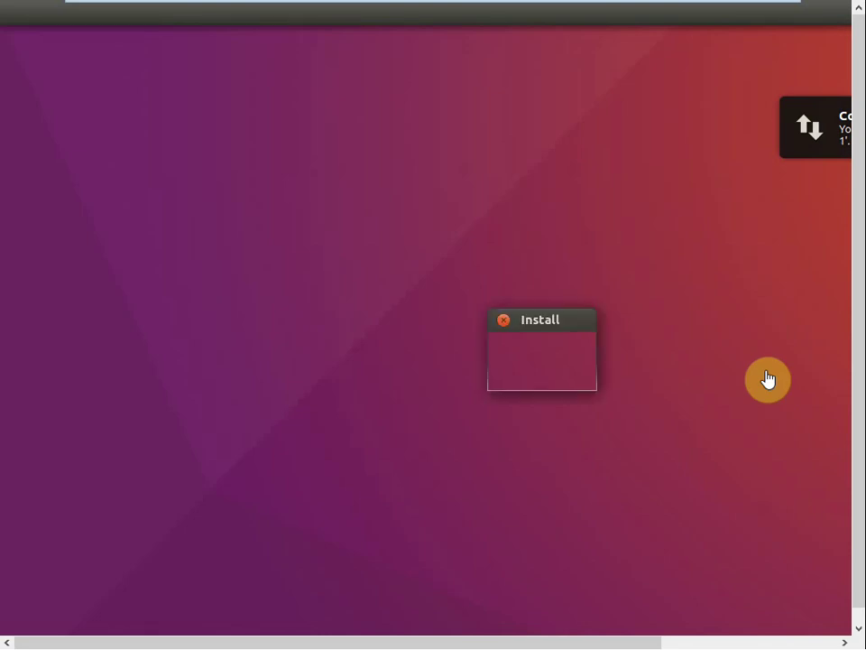
drag(551, 643, 628, 642)
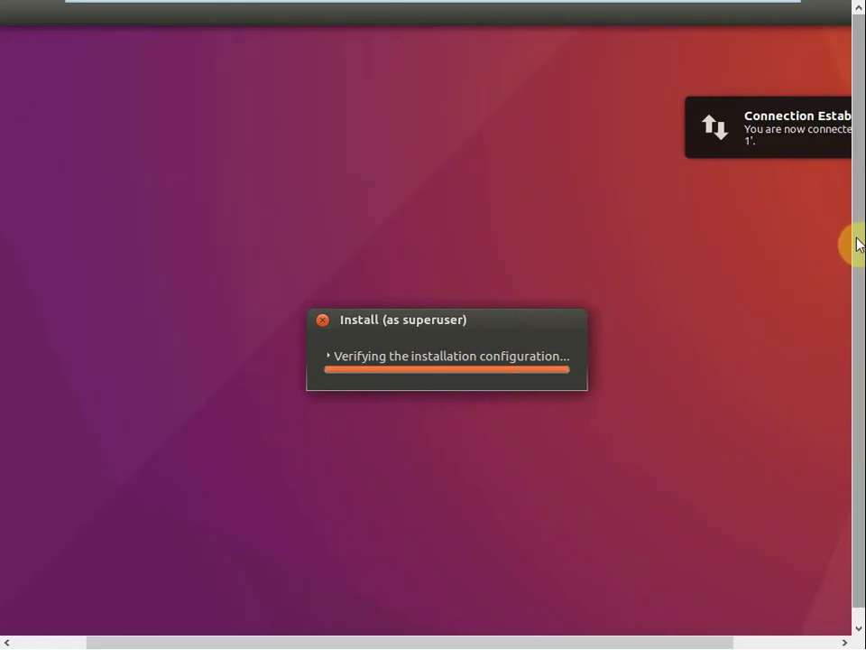
scroll(856, 239, down, 1)
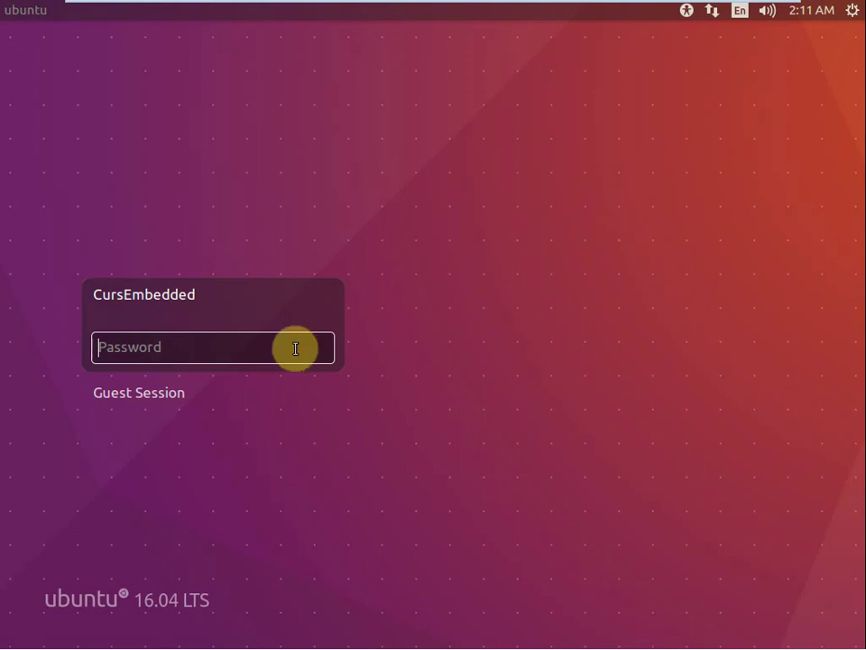
Step: Log in to Ubuntu as CursEmbedded by entering the account password
text(****)
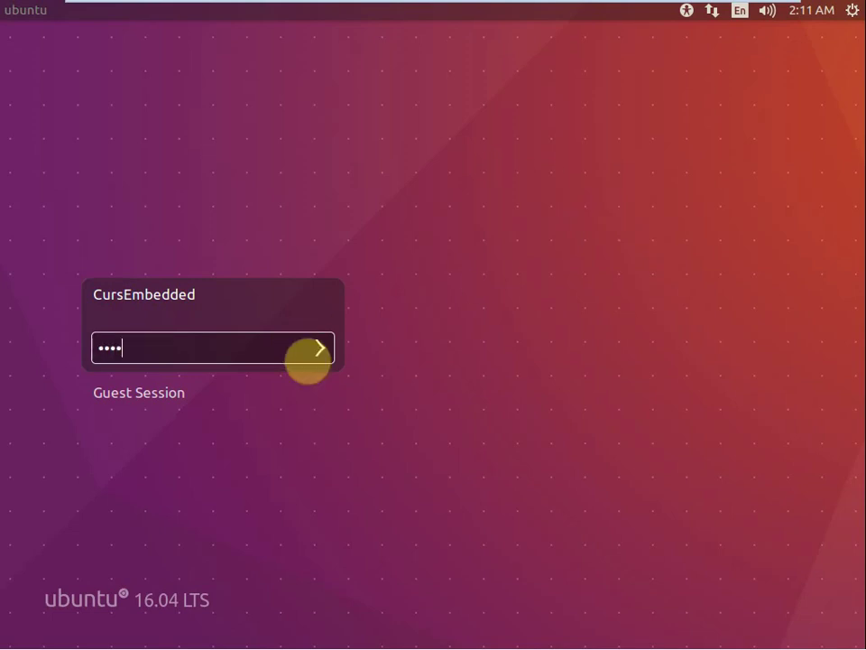
click(316, 348)
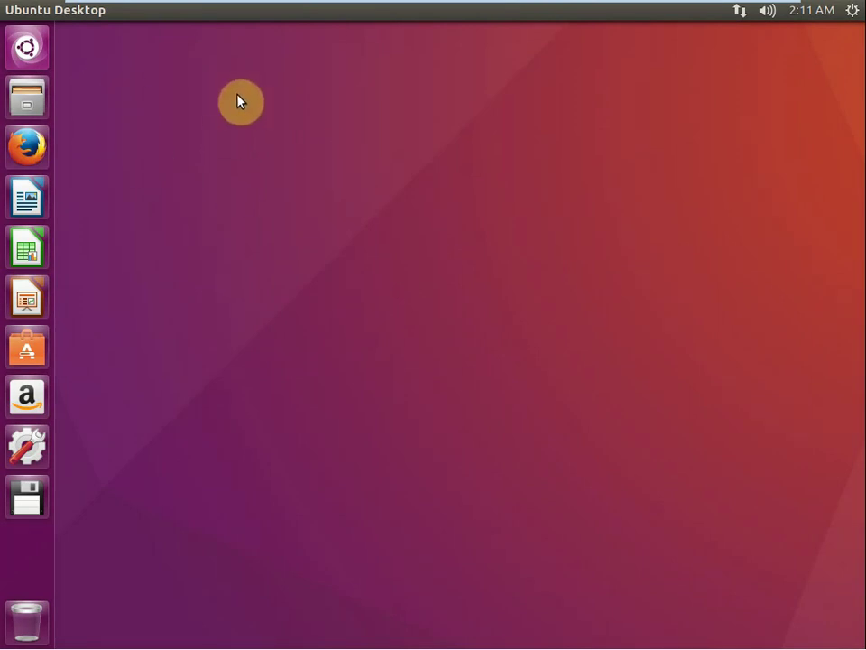
Step: Set the Ubuntu display resolution to 1280 x 1024 (5:4), keep the new configuration, and close the display settings
click(852, 11)
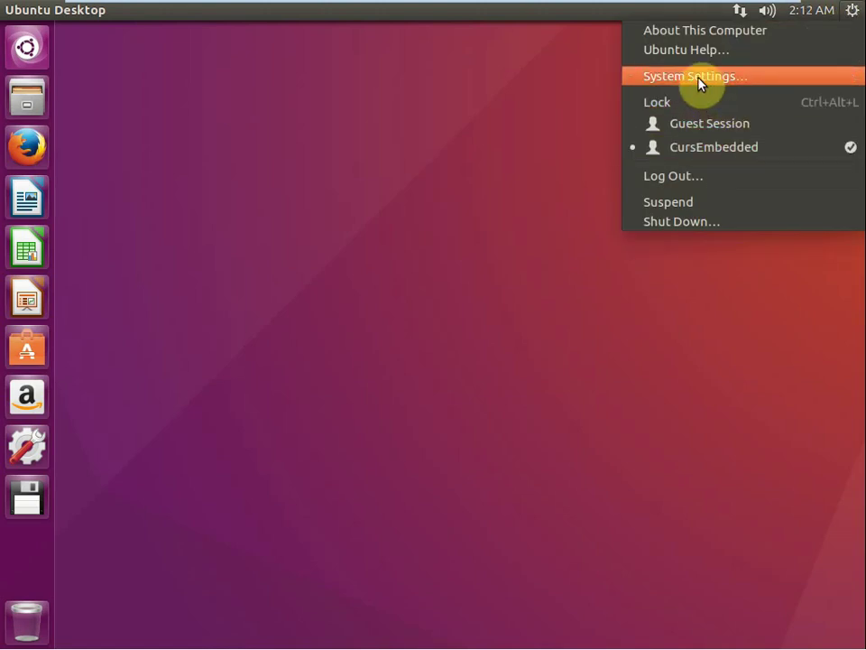
click(700, 80)
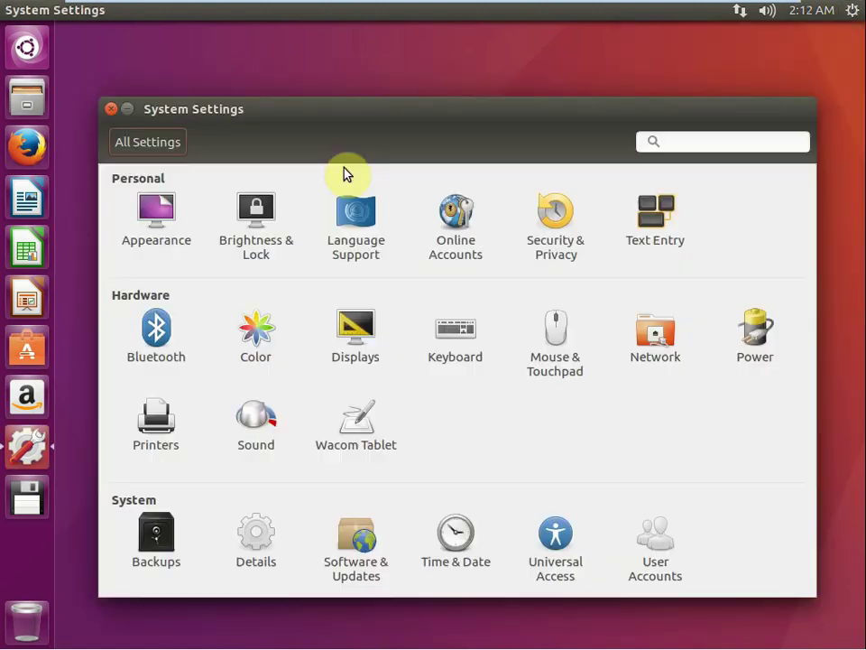
click(363, 333)
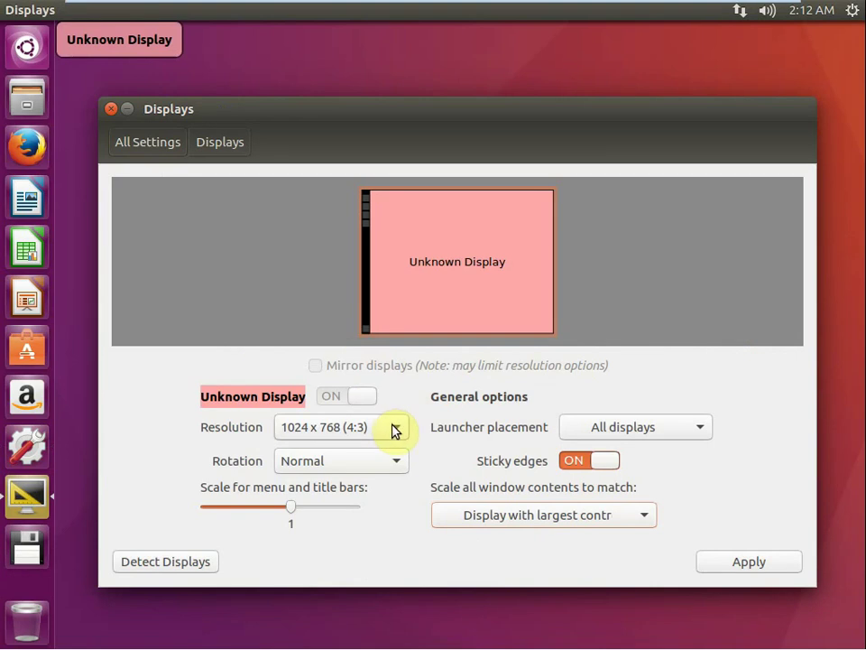
click(395, 430)
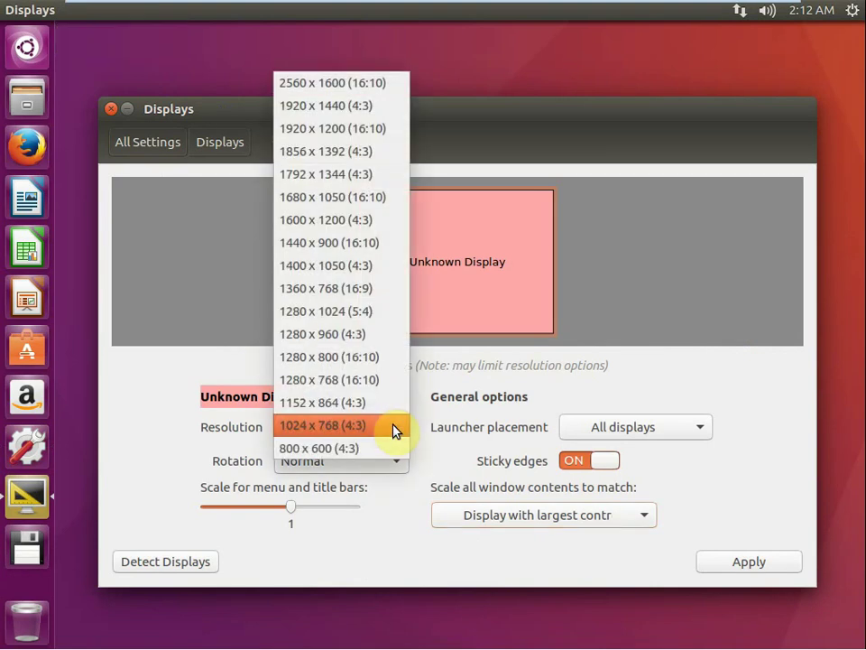
click(327, 311)
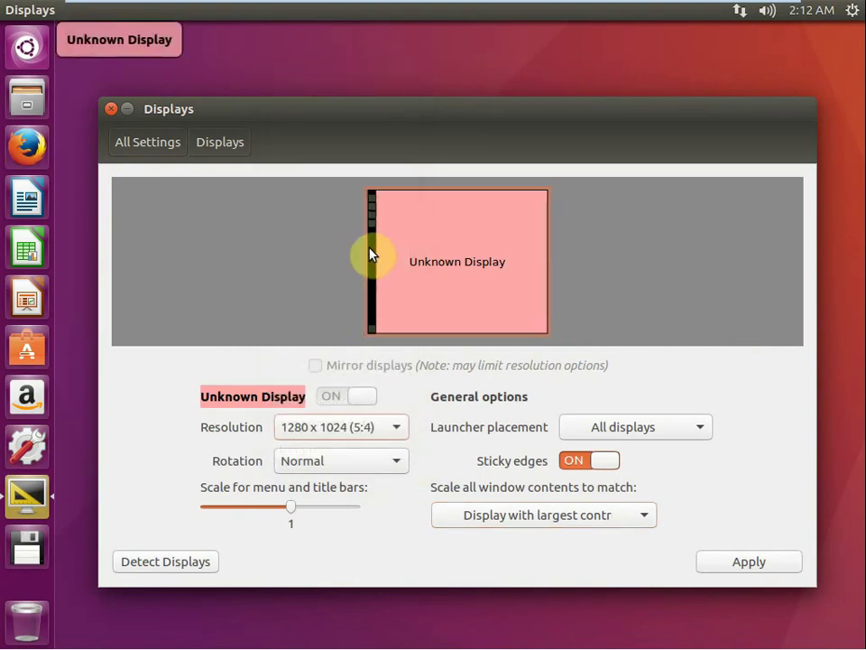
click(731, 565)
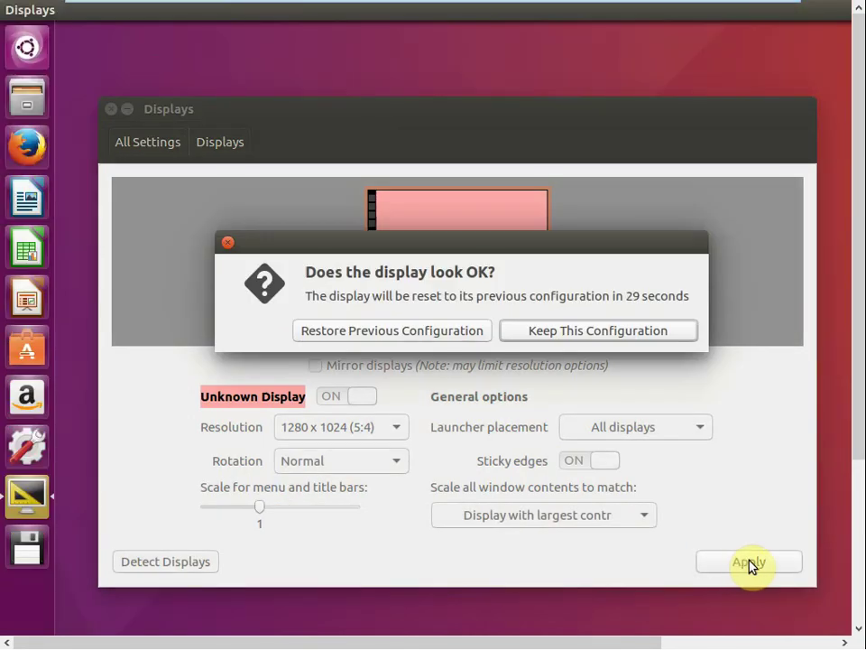
click(536, 338)
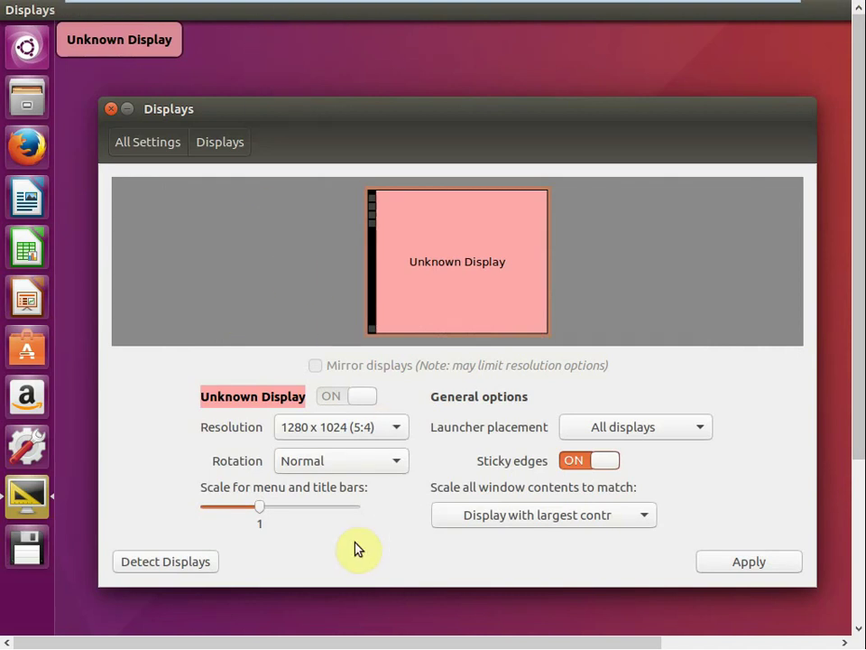
click(782, 567)
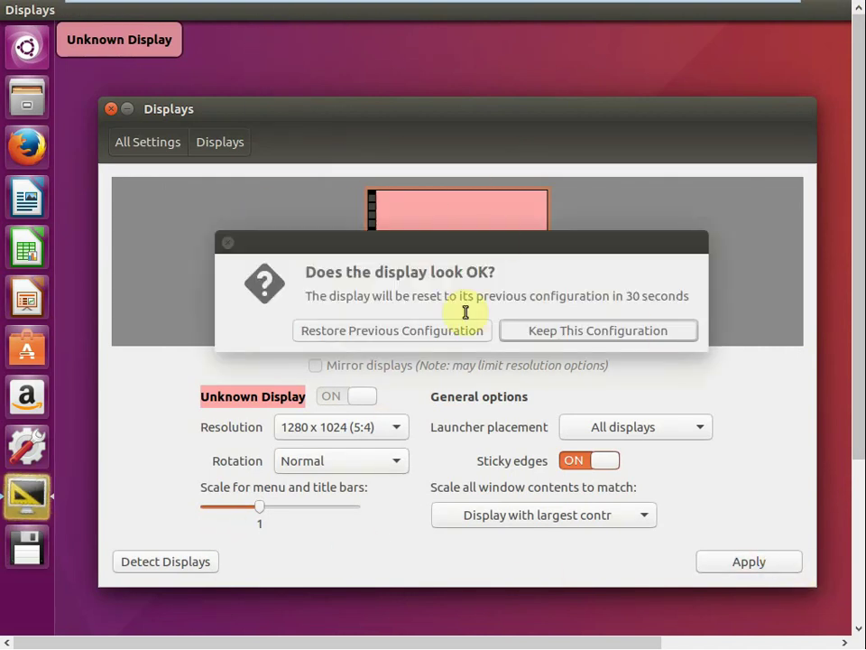
click(546, 338)
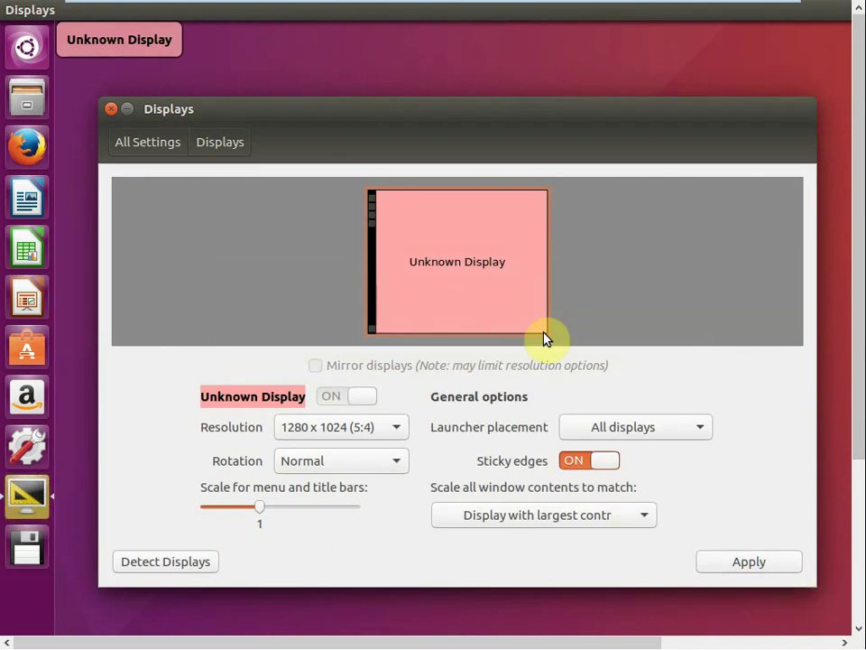
click(112, 108)
Step: Leave full screen mode and show the Ubuntu virtual machine in full screen again
mouse_move(282, 8)
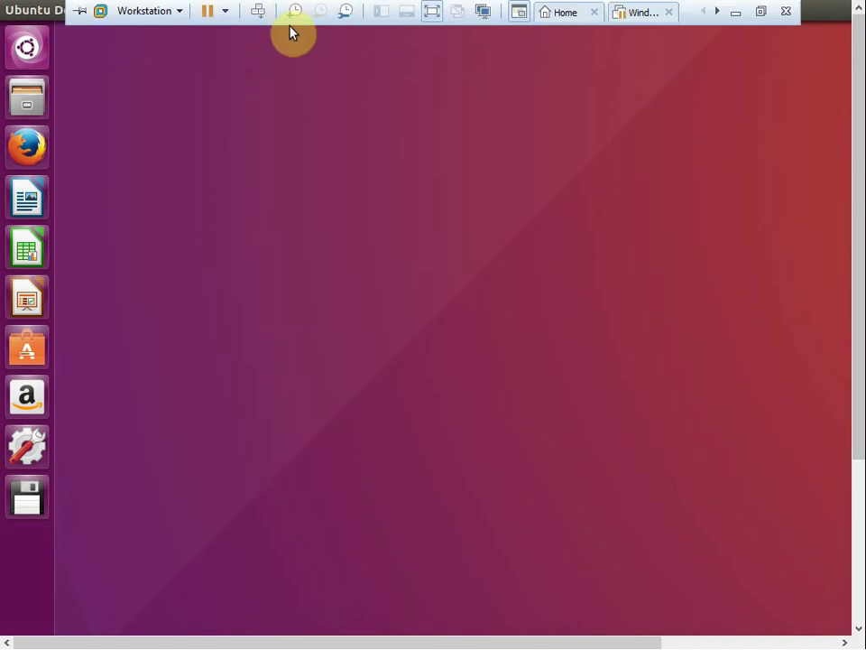
click(434, 13)
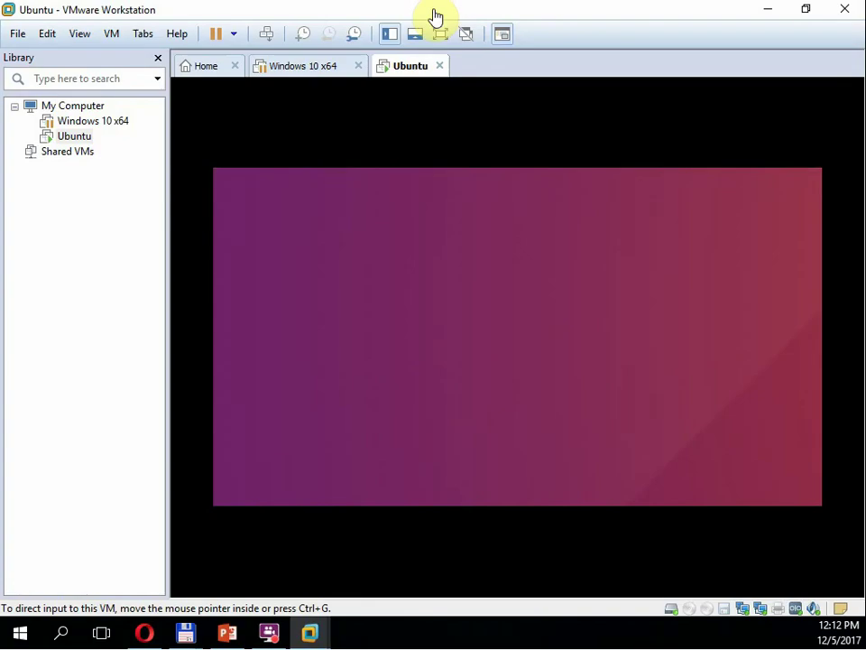
click(436, 38)
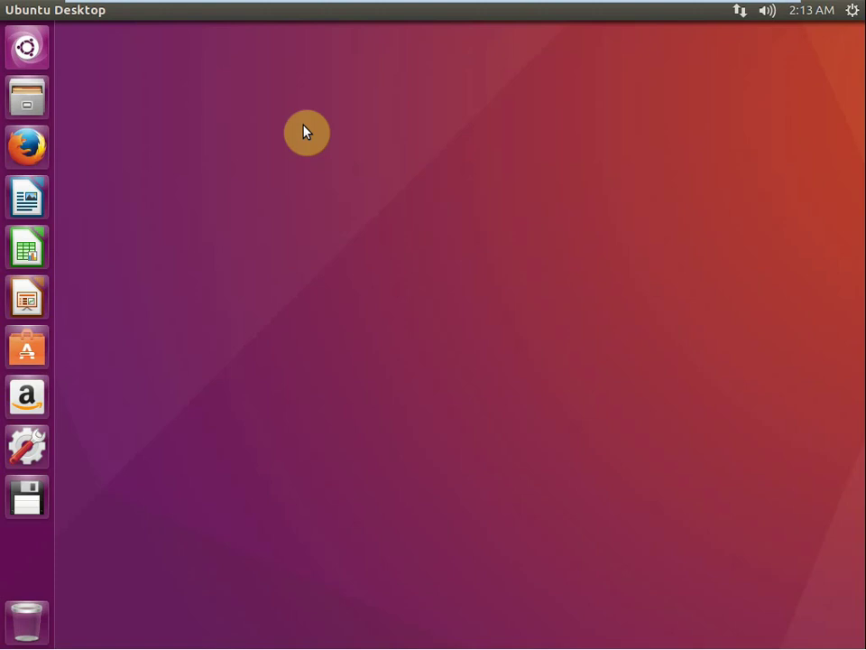
Step: Open Ubuntu Software, look through its featured applications and categories, and close it
click(27, 355)
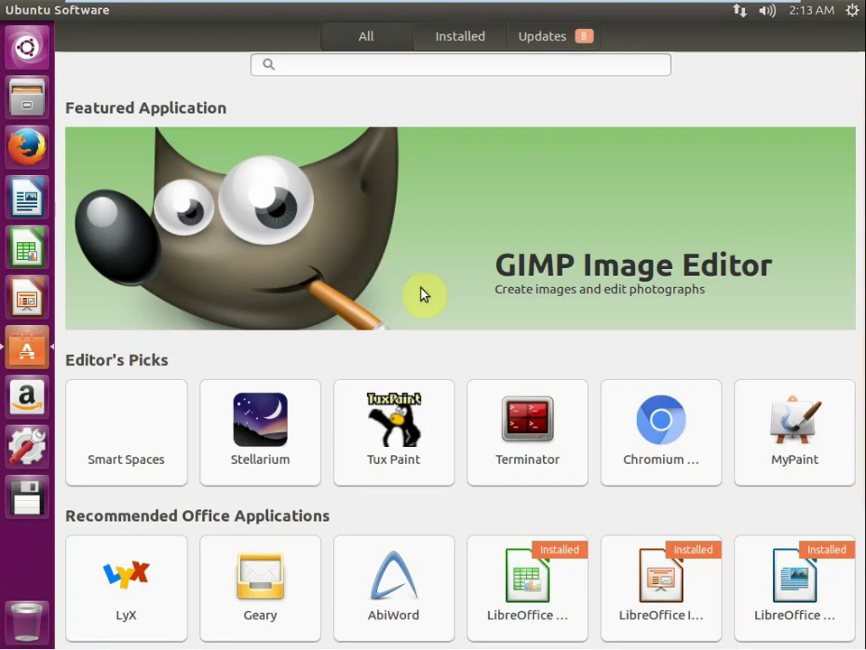
scroll(420, 294, down, 1)
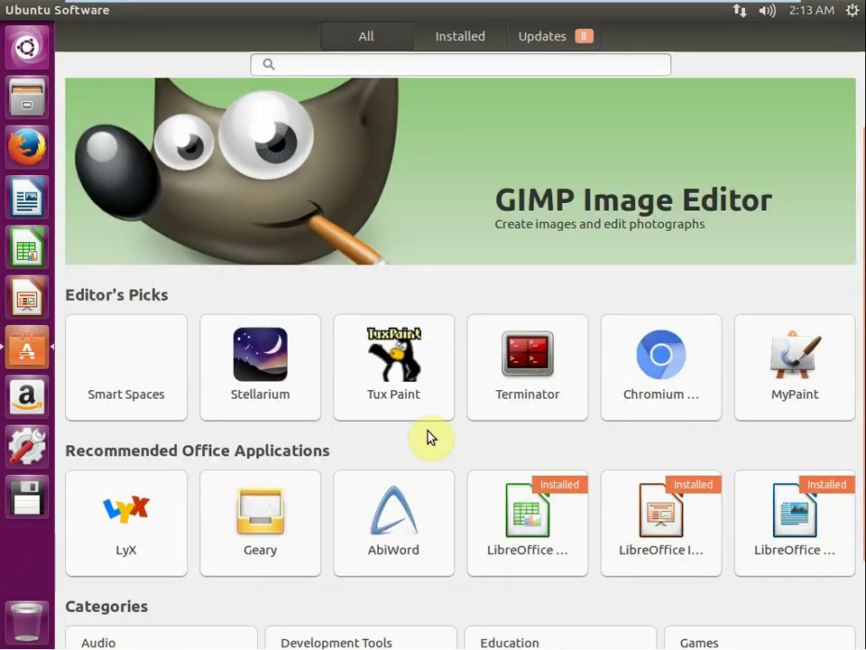
scroll(512, 604, down, 2)
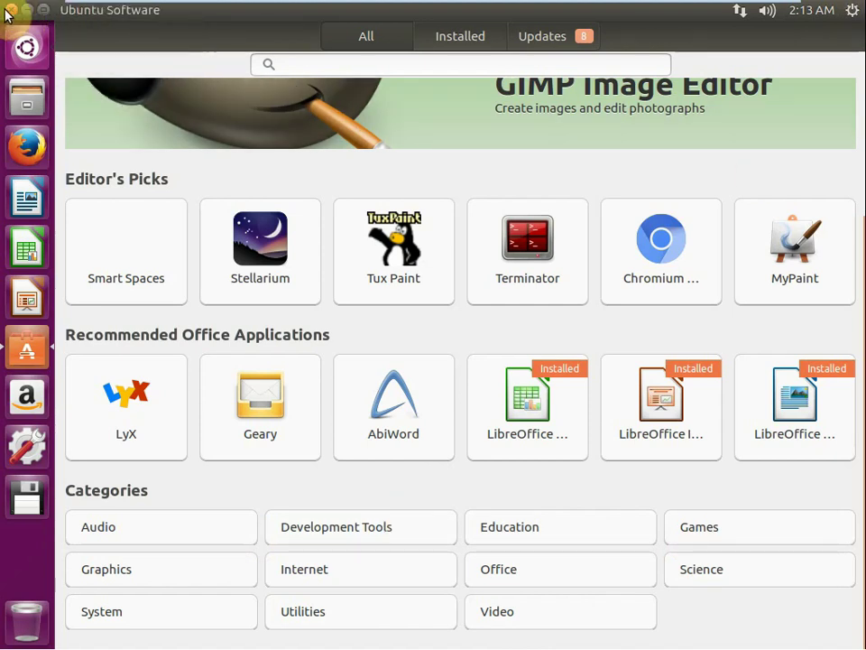
click(9, 11)
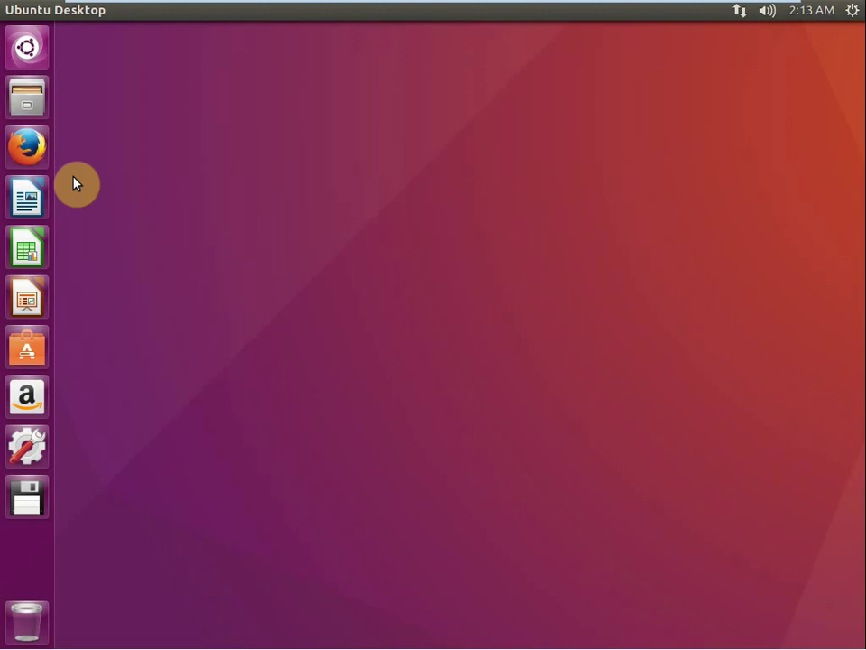
Step: Search the computer for "terminal", pin Terminal to the launcher, and start it from there
click(43, 47)
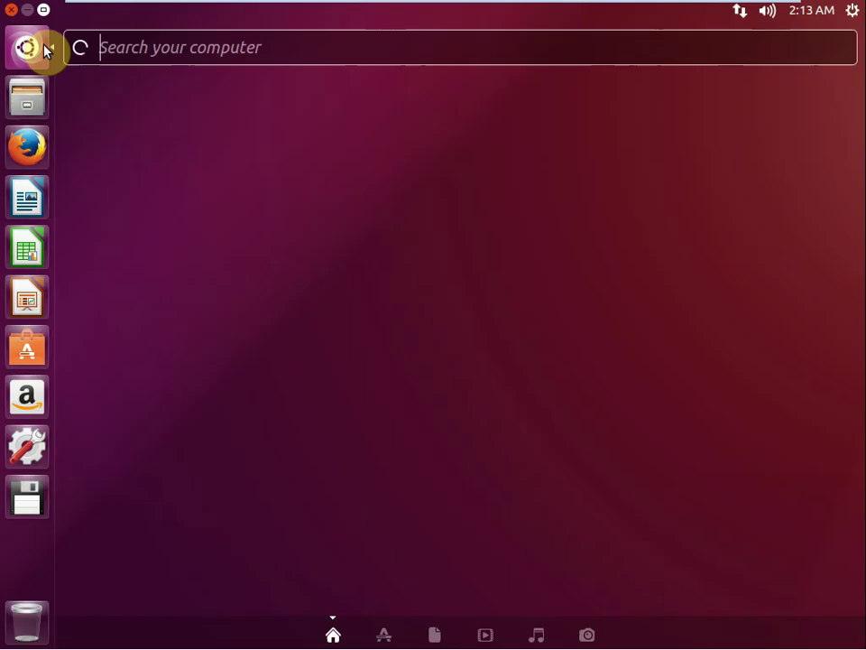
text(ter)
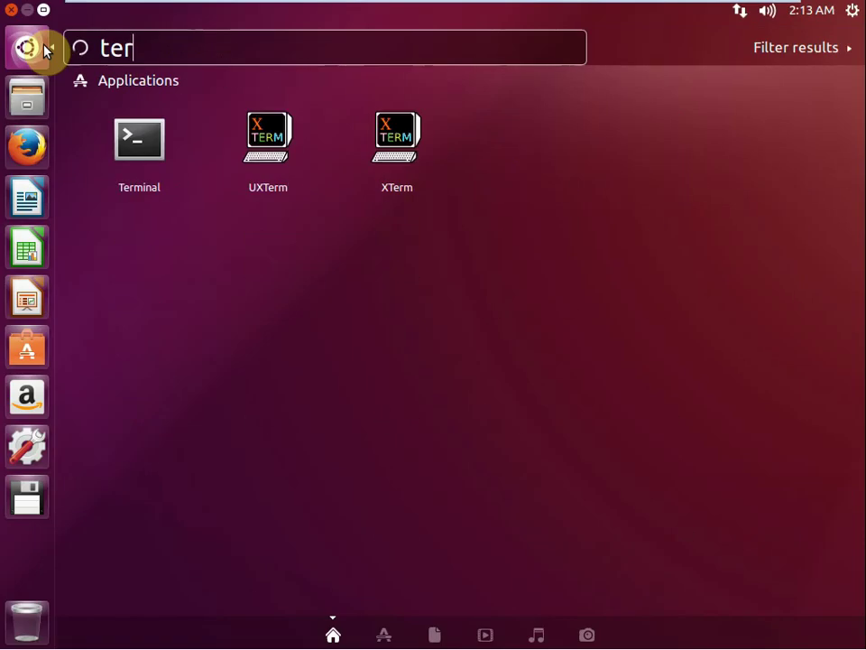
text(minal)
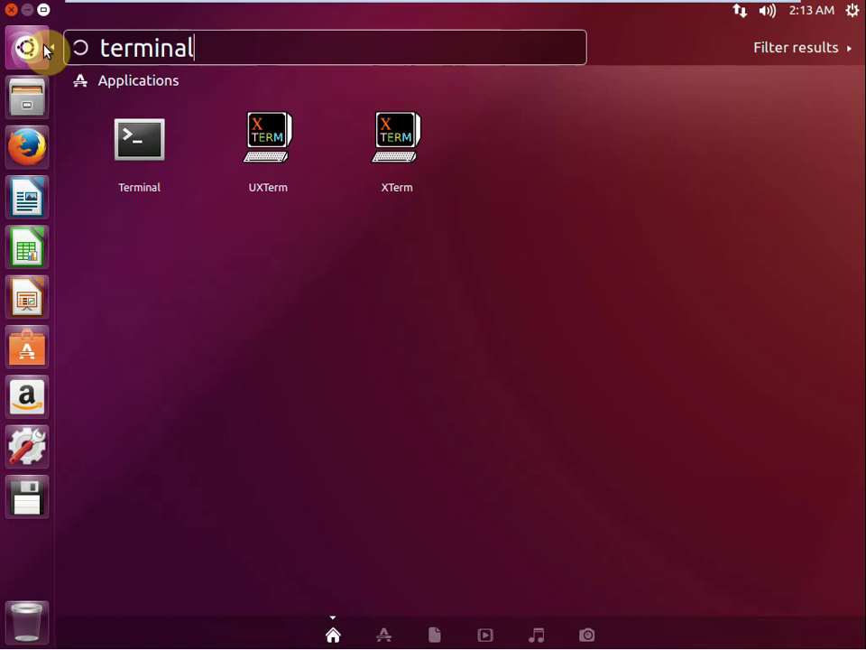
drag(137, 141, 27, 548)
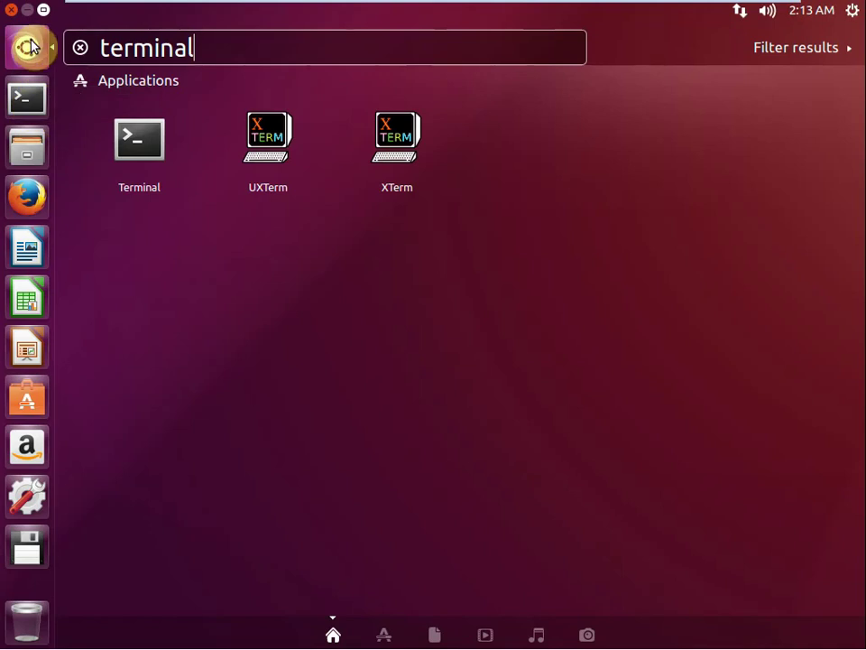
click(12, 13)
click(27, 95)
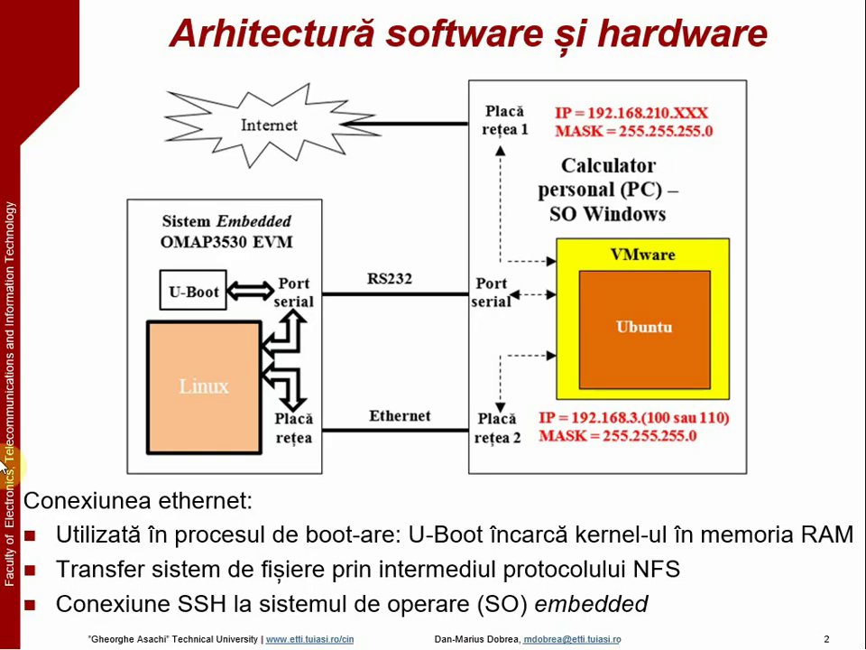
click(337, 474)
click(348, 456)
click(336, 508)
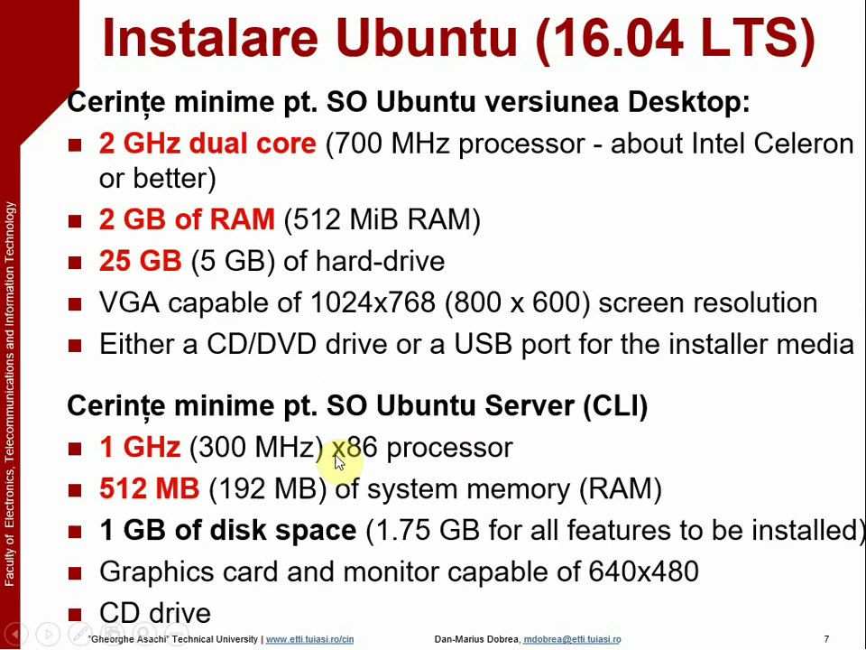
click(338, 457)
click(338, 460)
click(338, 460)
click(337, 412)
click(337, 411)
click(336, 412)
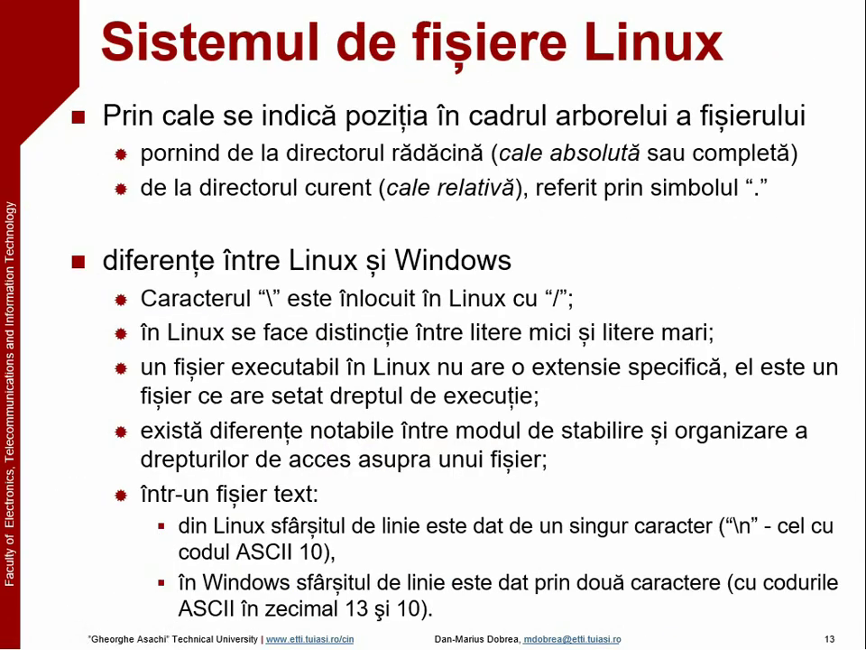
click(337, 412)
click(336, 412)
key(Right)
key(Right)
key(Right)
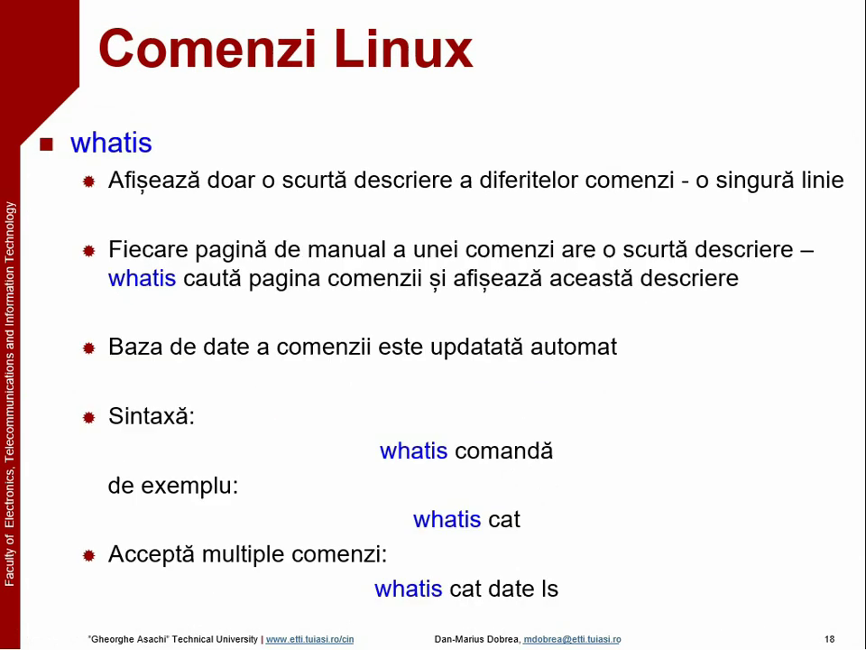
key(Right)
key(Right)
key(Right)
key(Right)
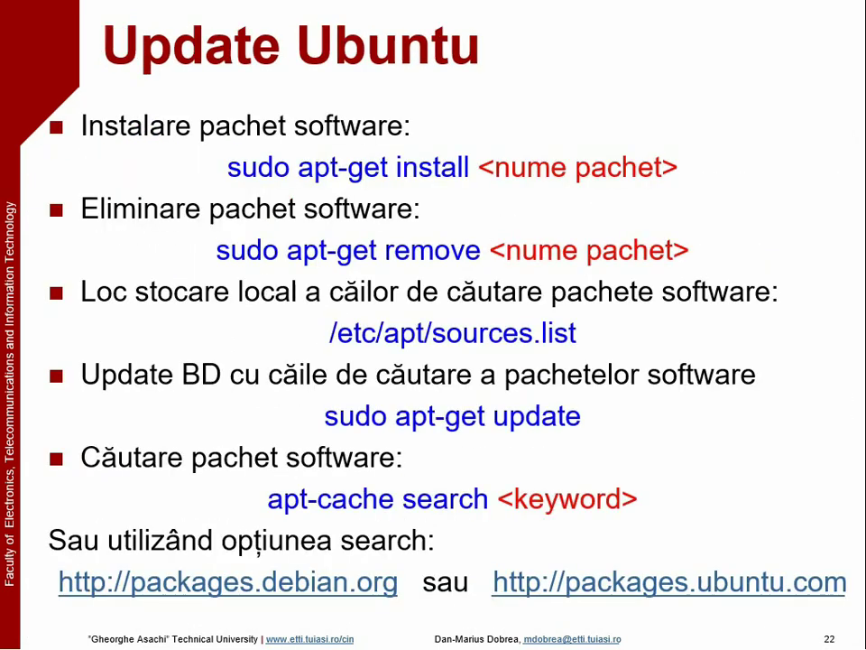